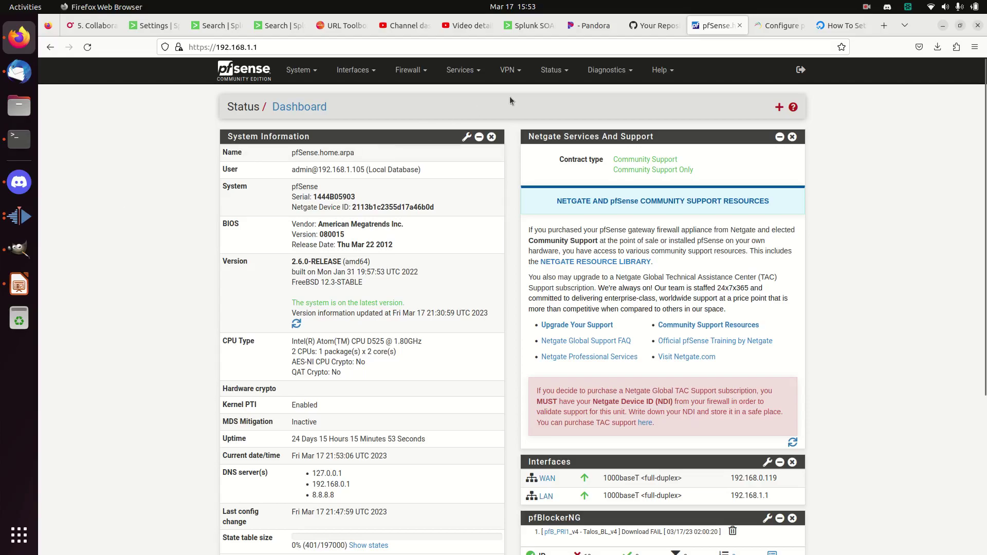
Open the Status menu from the pfSense 2.6.0 dashboard's top navigation bar.
{"action": "left_click", "coordinate": [551, 70]}
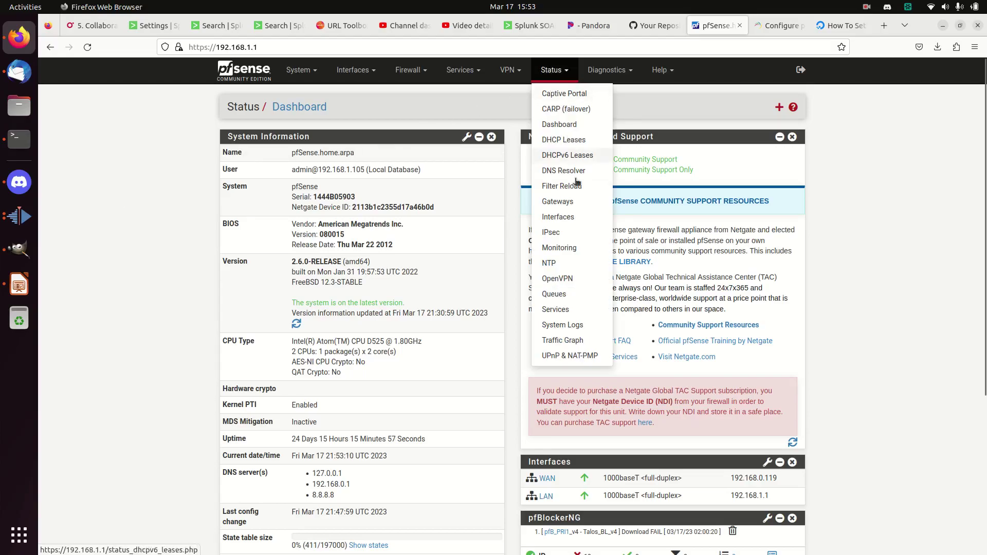
Go to Status > System Logs Settings and scroll down to Remote Logging Options.
{"action": "left_click", "coordinate": [563, 325]}
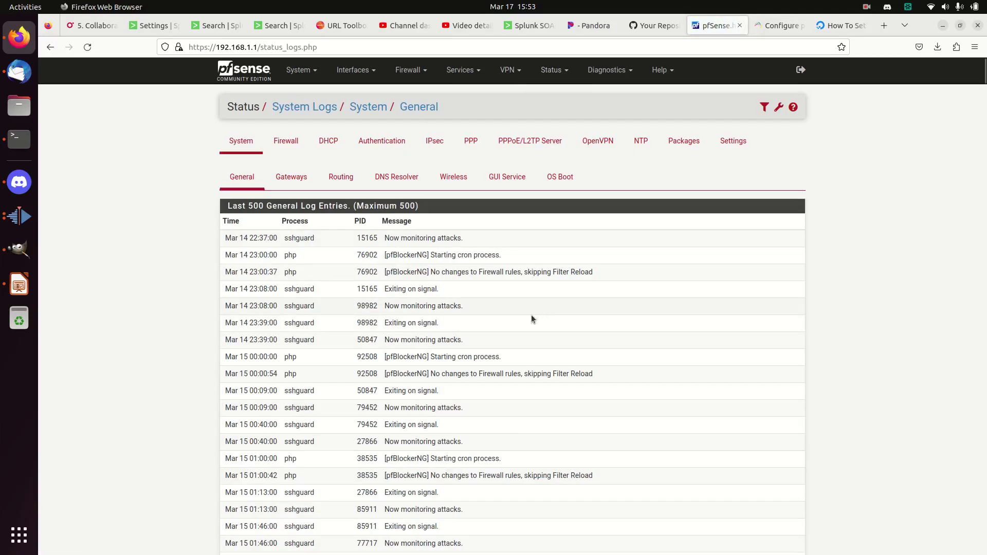
{"action": "left_click", "coordinate": [735, 142]}
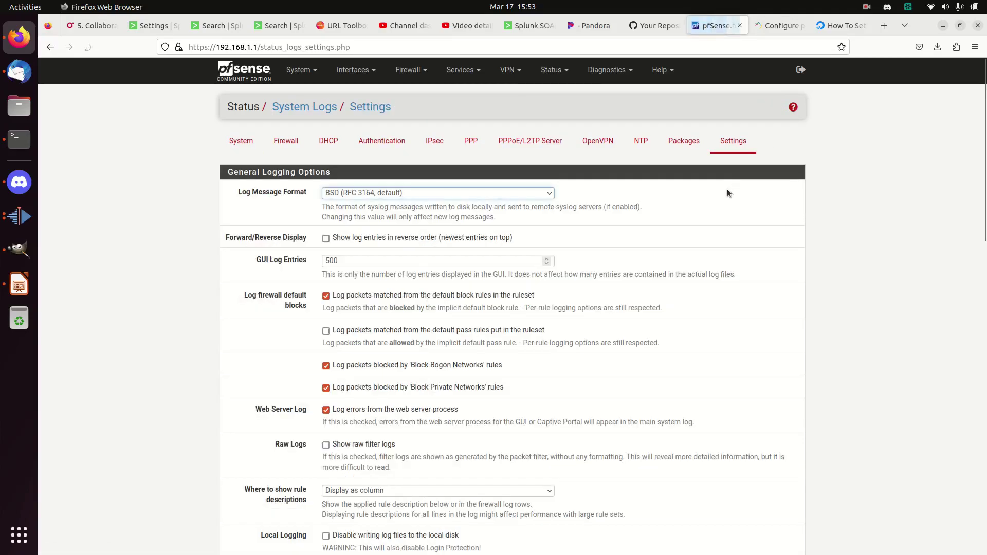
{"action": "scroll", "coordinate": [424, 305], "scroll_direction": "down", "scroll_amount": 13}
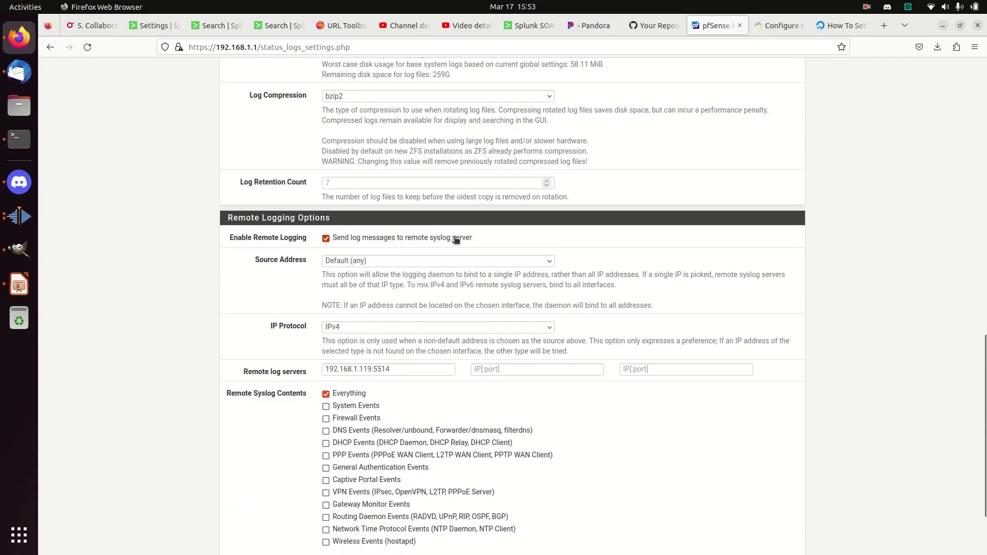
Verify the remote log server is 192.168.1.119:5514, sending Everything over IPv4.
{"action": "triple_click", "coordinate": [354, 368]}
{"action": "left_click", "coordinate": [351, 369]}
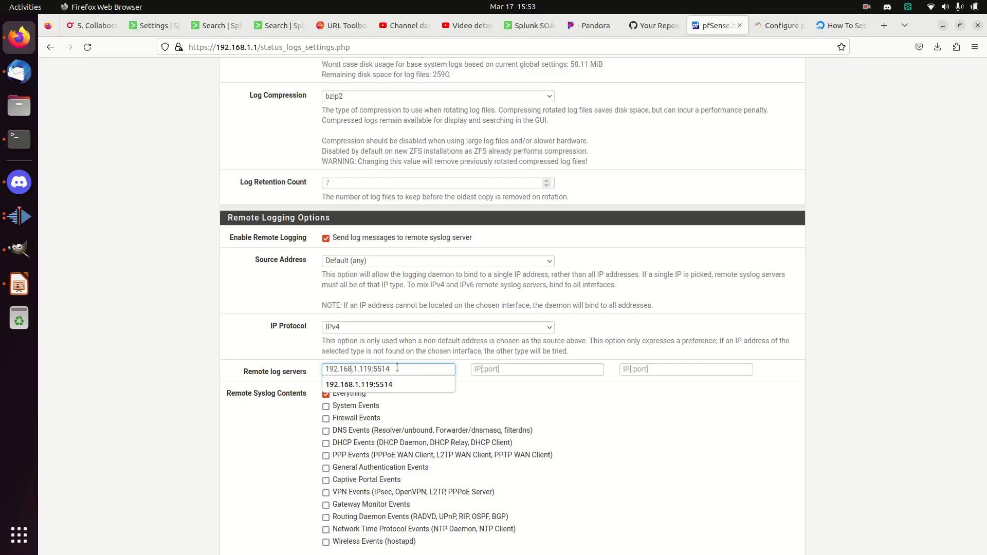
{"action": "double_click", "coordinate": [396, 368]}
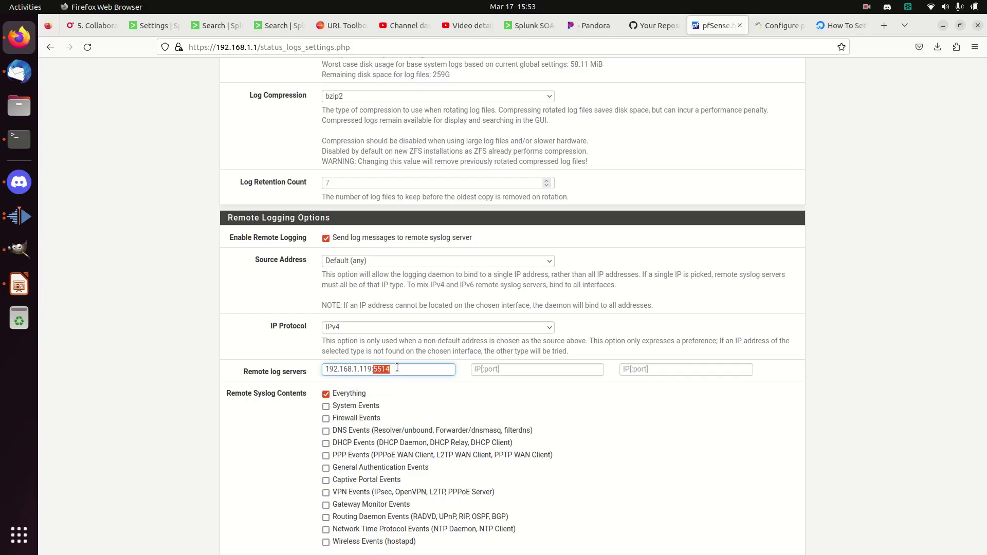
{"action": "scroll", "coordinate": [474, 448], "scroll_direction": "down", "scroll_amount": 3}
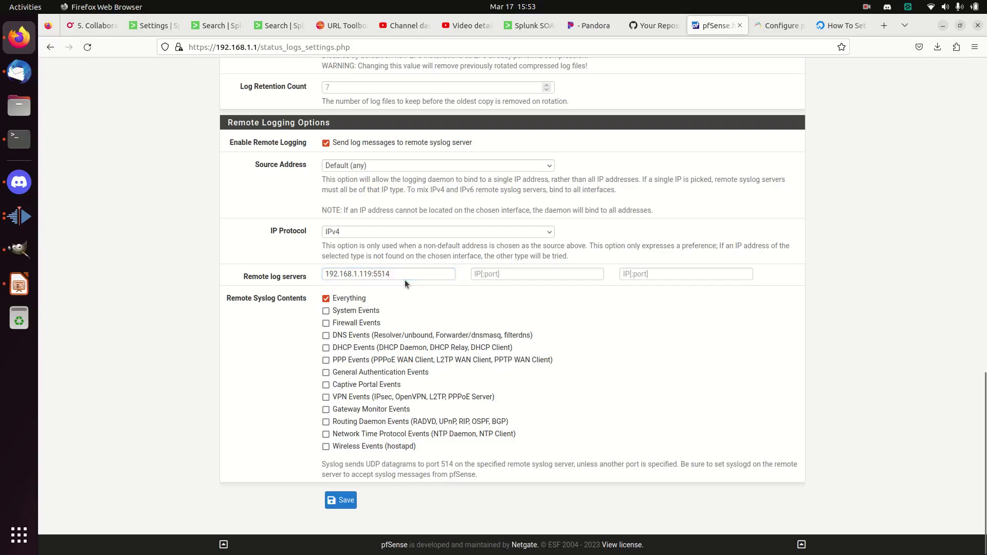
{"action": "left_click", "coordinate": [403, 277]}
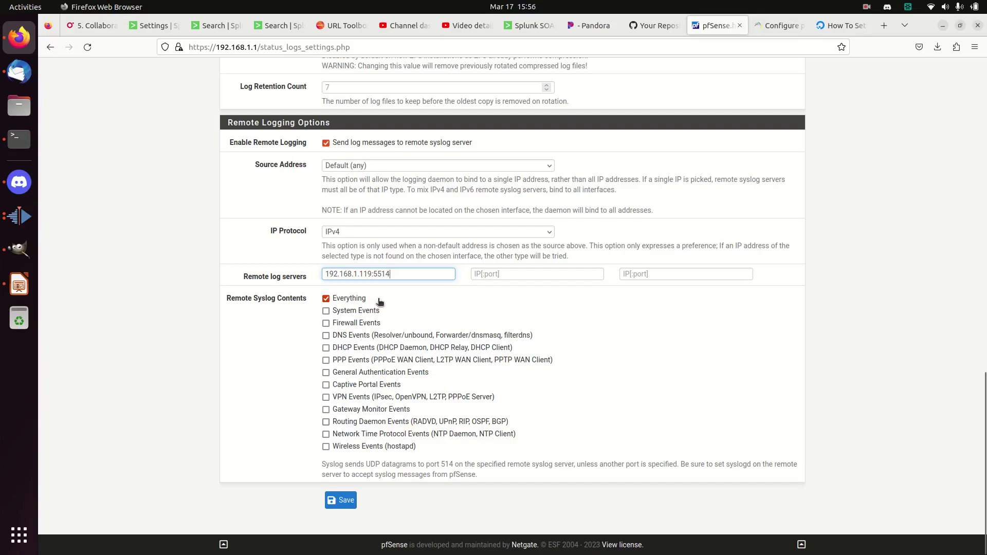
{"action": "left_click", "coordinate": [391, 274]}
{"action": "left_click", "coordinate": [393, 273]}
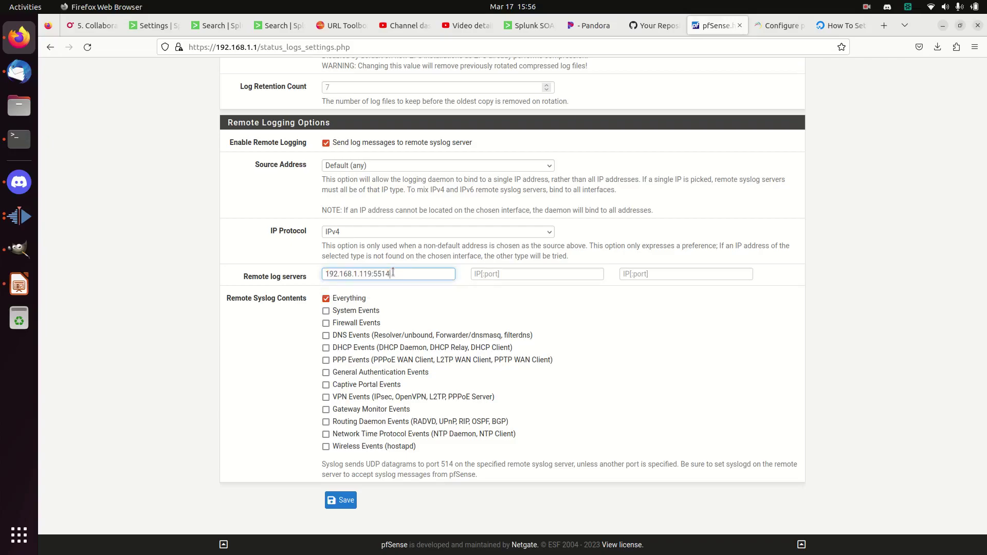
Run 'ufw status' in Terminal and confirm the ALLOW rules for ports 5514 and 514.
{"action": "left_click", "coordinate": [27, 144]}
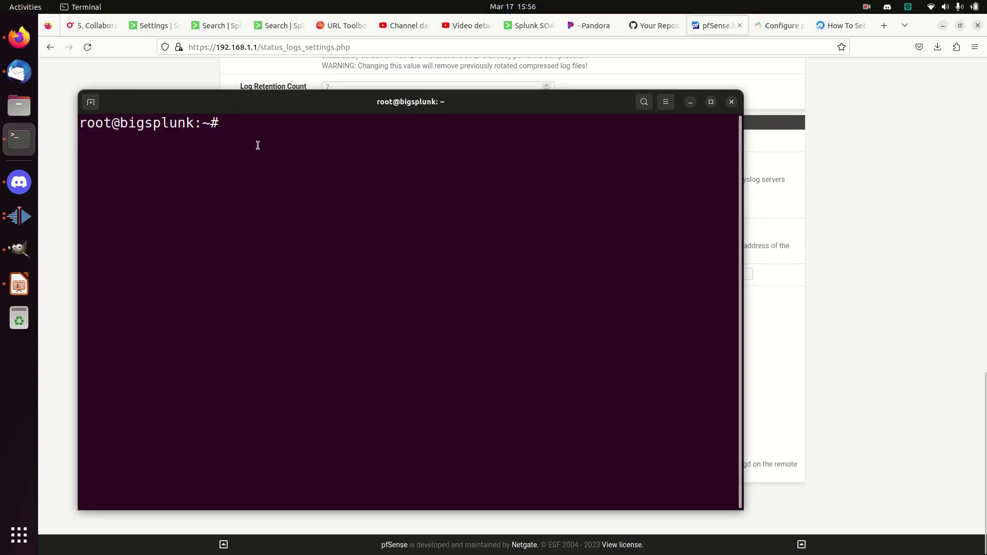
{"action": "type", "text": "ufw status"}
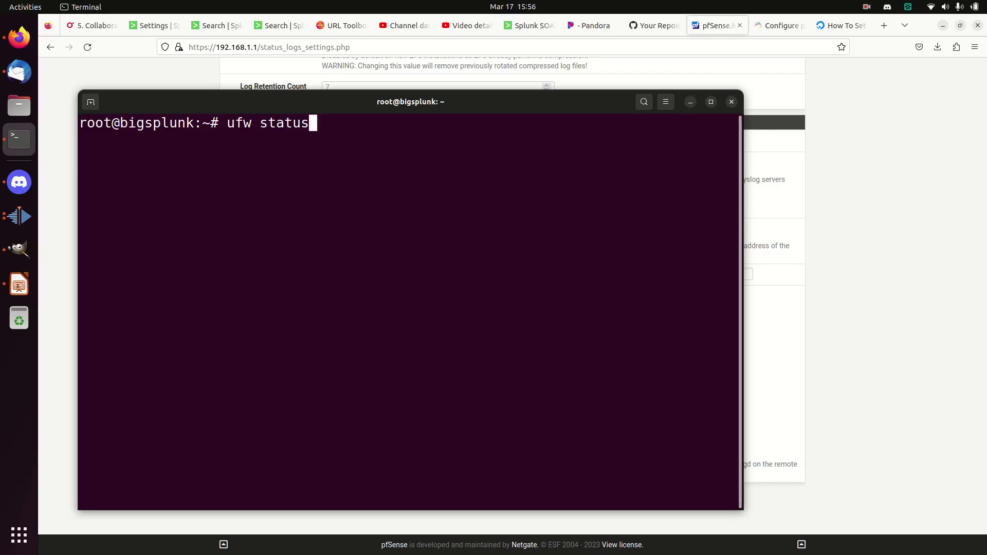
{"action": "key", "text": "Return"}
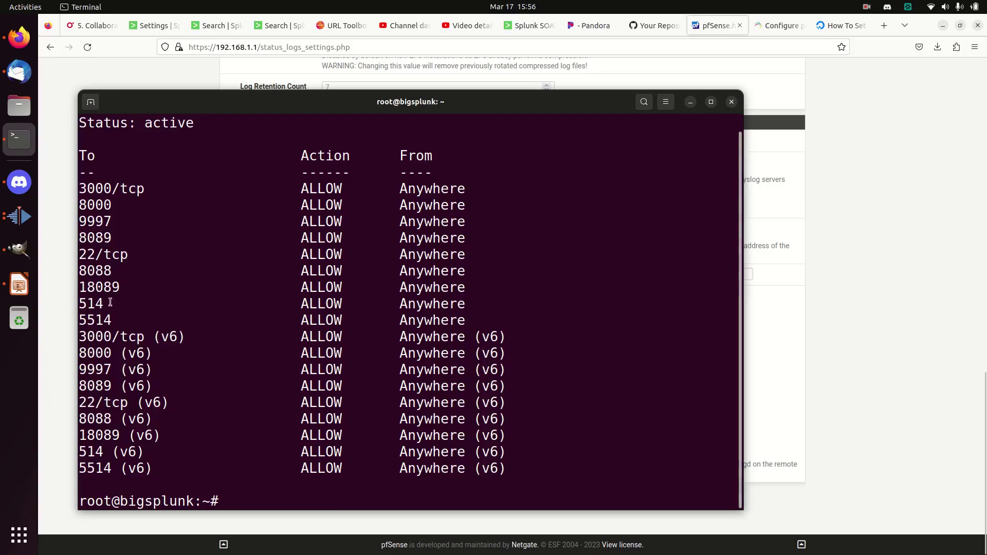
{"action": "triple_click", "coordinate": [111, 319]}
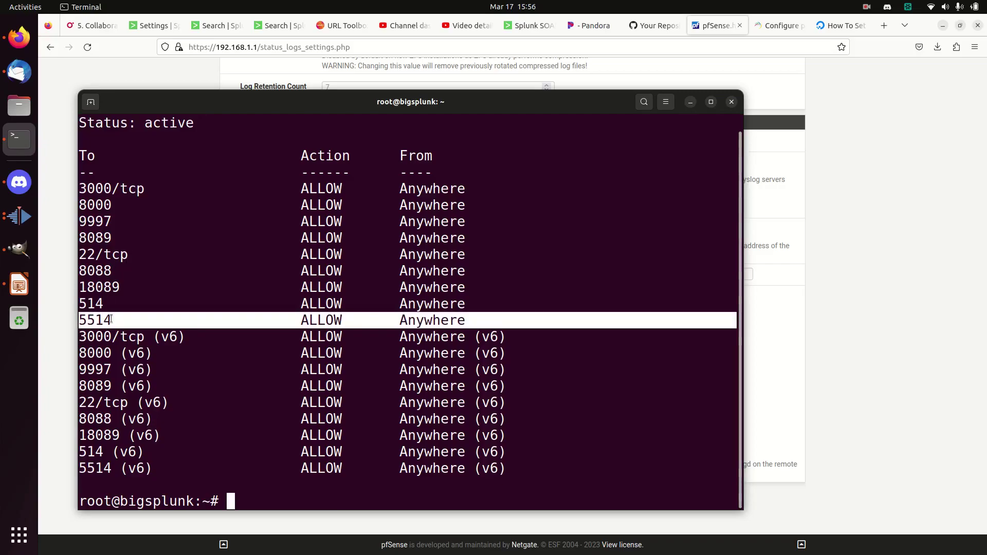
{"action": "triple_click", "coordinate": [104, 303]}
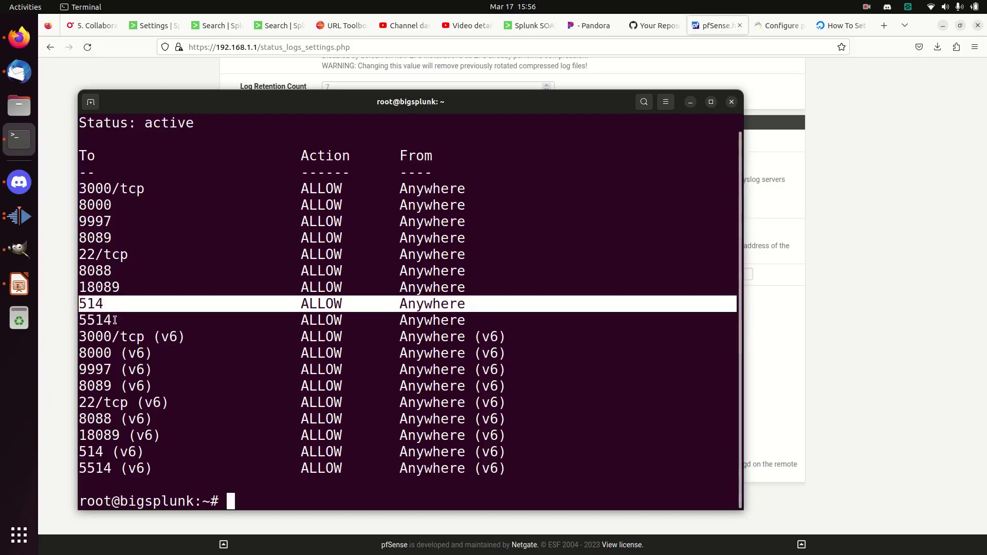
{"action": "triple_click", "coordinate": [115, 320]}
{"action": "left_click", "coordinate": [116, 320]}
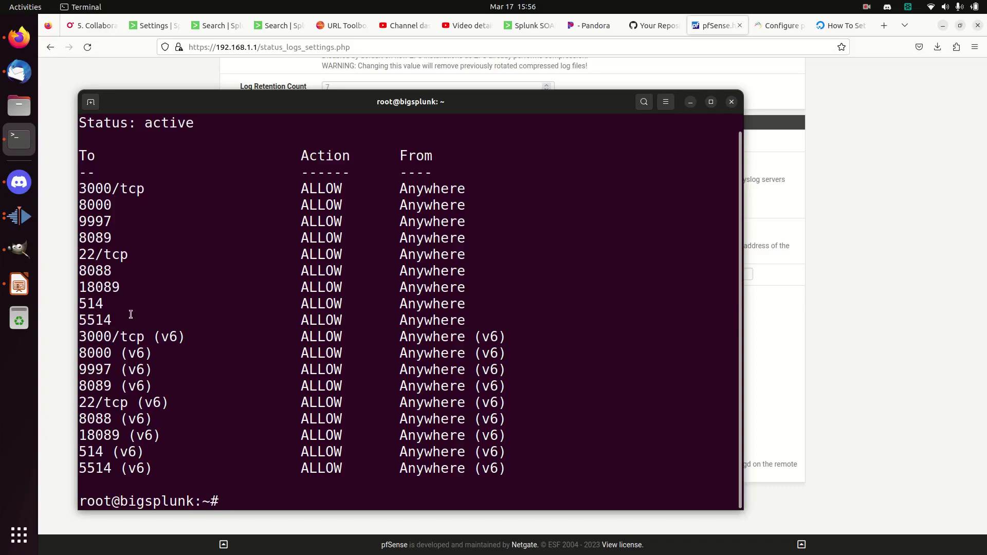
{"action": "triple_click", "coordinate": [131, 320]}
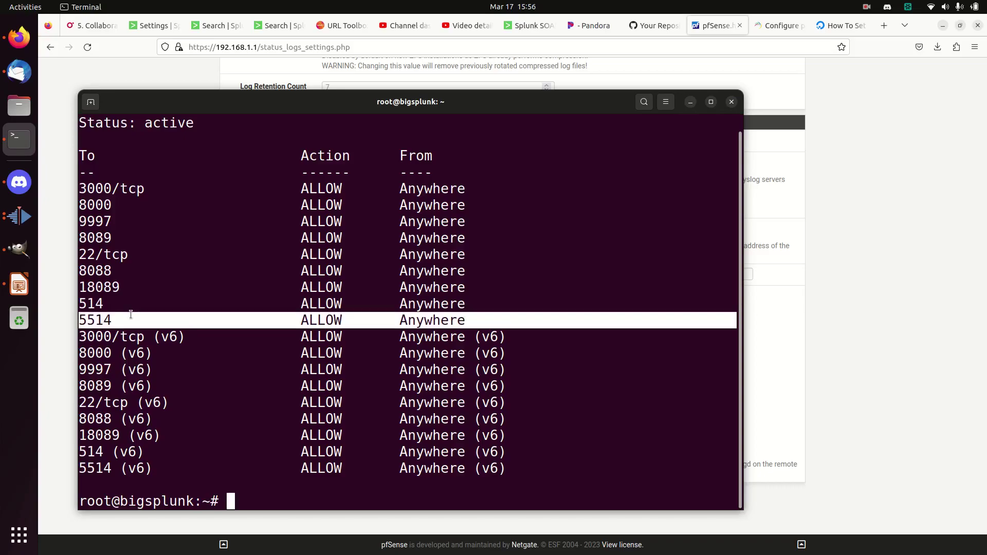
Discard the unneeded 'ufw allow 5514' command and minimize the terminal.
{"action": "type", "text": "ufw allow 5514"}
{"action": "key", "text": "BackSpace"}
{"action": "key", "text": "BackSpace"}
{"action": "key", "text": "BackSpace"}
{"action": "key", "text": "BackSpace"}
{"action": "key", "text": "BackSpace"}
{"action": "key", "text": "BackSpace"}
{"action": "key", "text": "BackSpace"}
{"action": "key", "text": "BackSpace"}
{"action": "key", "text": "BackSpace"}
{"action": "key", "text": "BackSpace"}
{"action": "key", "text": "BackSpace"}
{"action": "key", "text": "BackSpace"}
{"action": "key", "text": "BackSpace"}
{"action": "key", "text": "BackSpace"}
{"action": "left_click", "coordinate": [690, 101]}
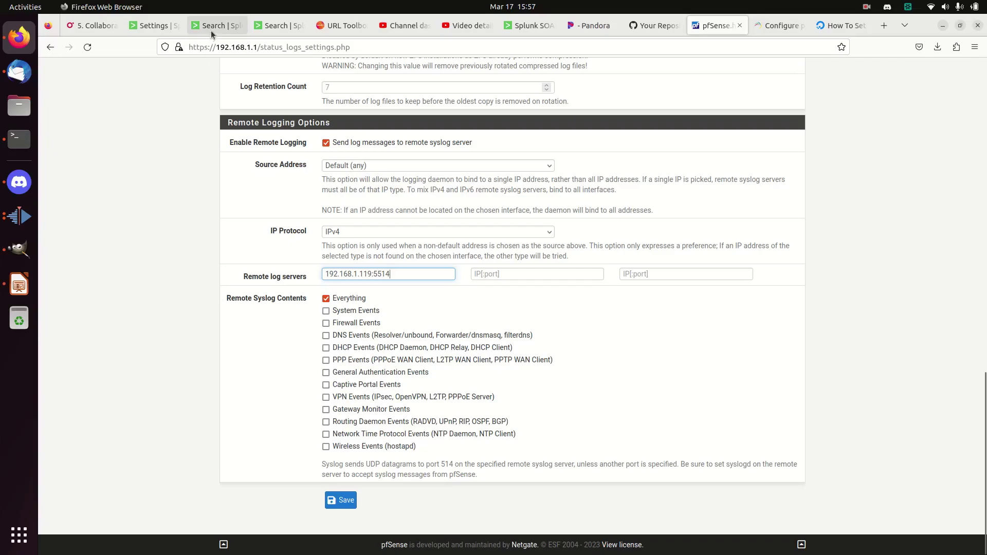
In the Splunk tab, open Settings > Data inputs, showing 0 TCP and 0 UDP inputs.
{"action": "left_click", "coordinate": [154, 25]}
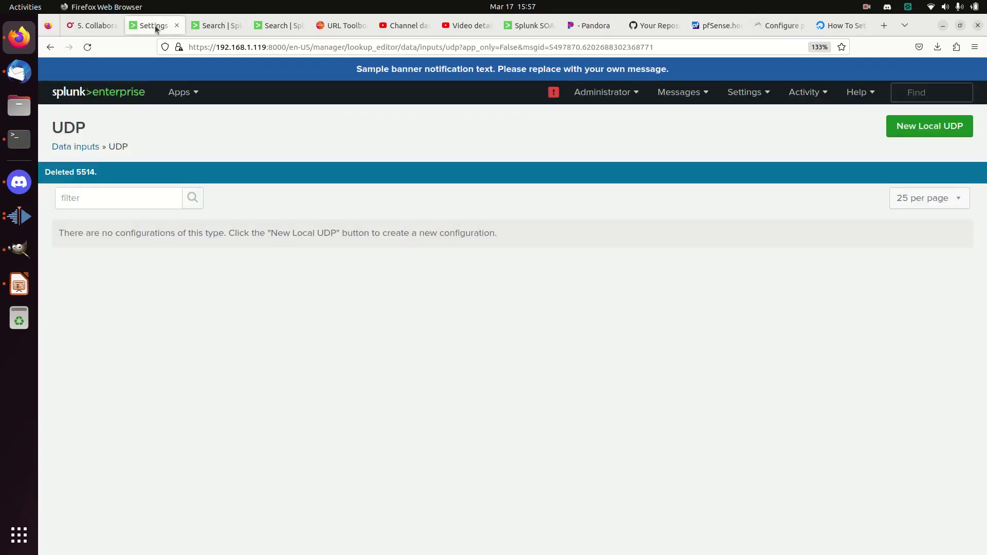
{"action": "left_click", "coordinate": [745, 92]}
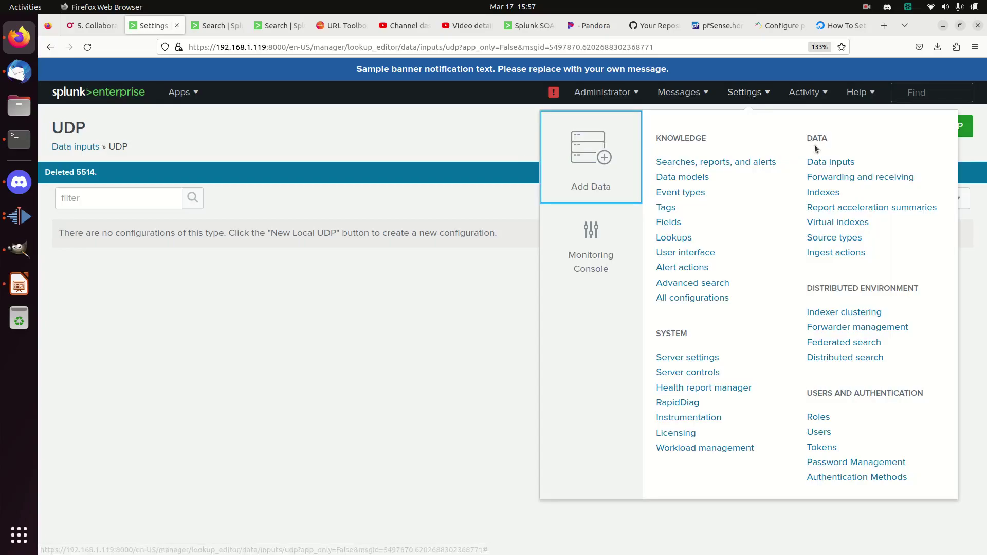
{"action": "left_click", "coordinate": [821, 163]}
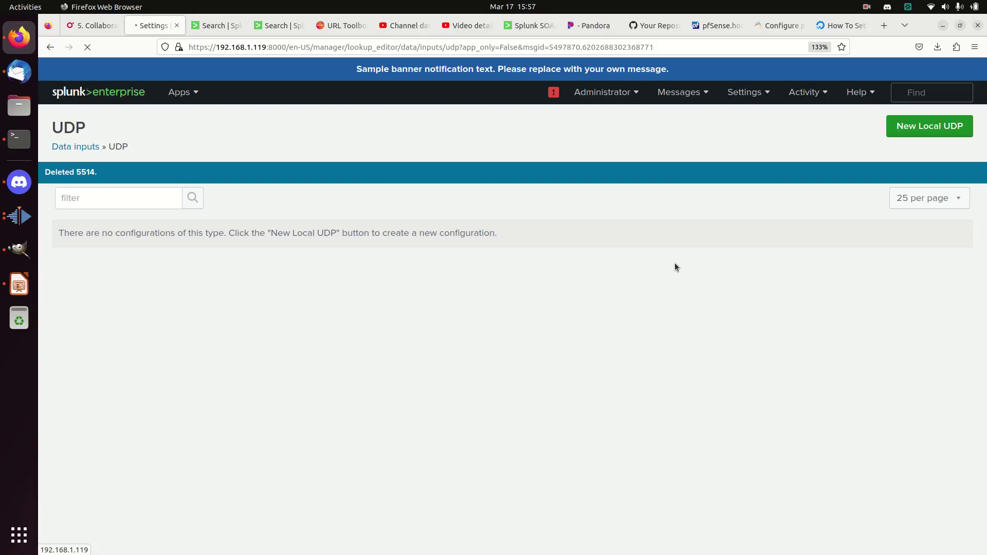
{"action": "left_click", "coordinate": [746, 93]}
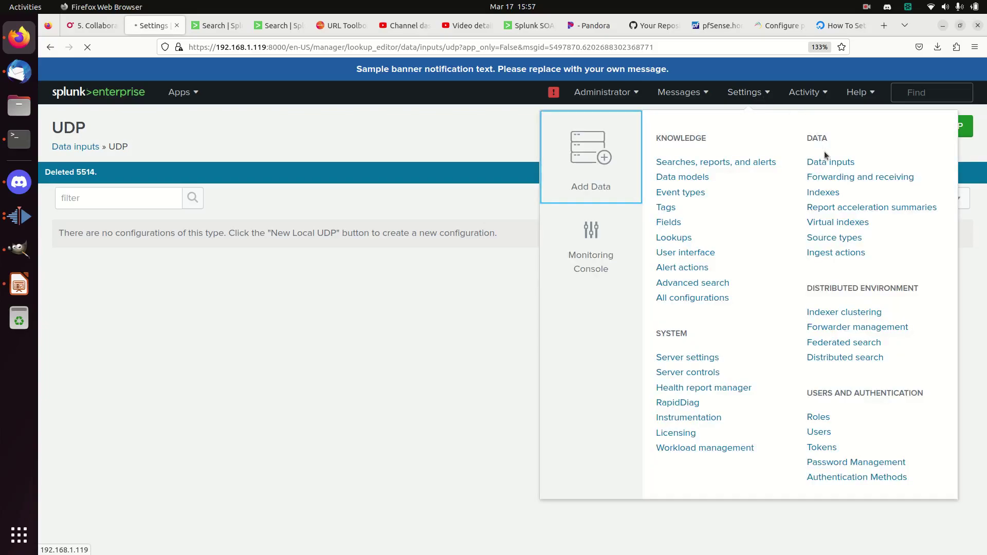
{"action": "left_click", "coordinate": [477, 154]}
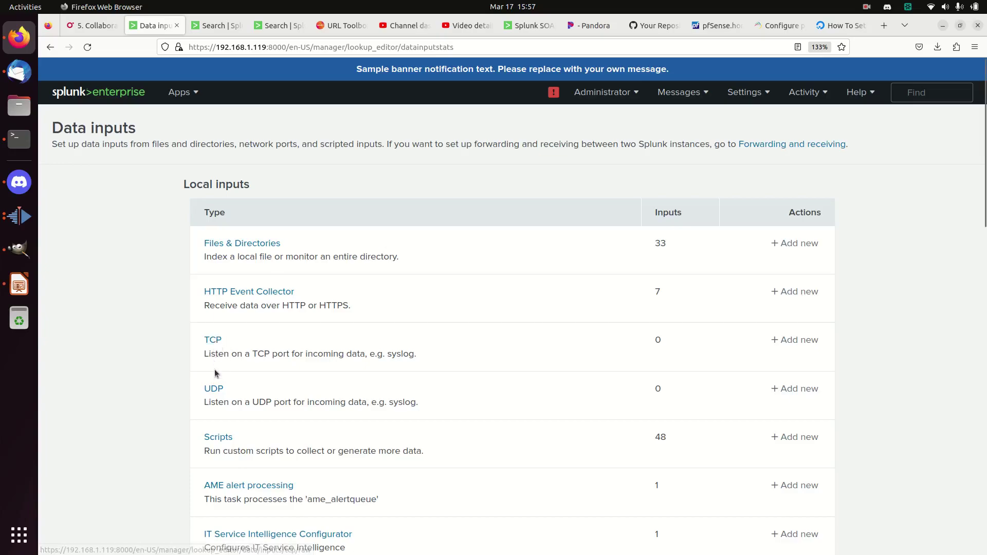
Start a New Local UDP input, rechecking the pfSense remote log server port.
{"action": "left_click", "coordinate": [215, 396]}
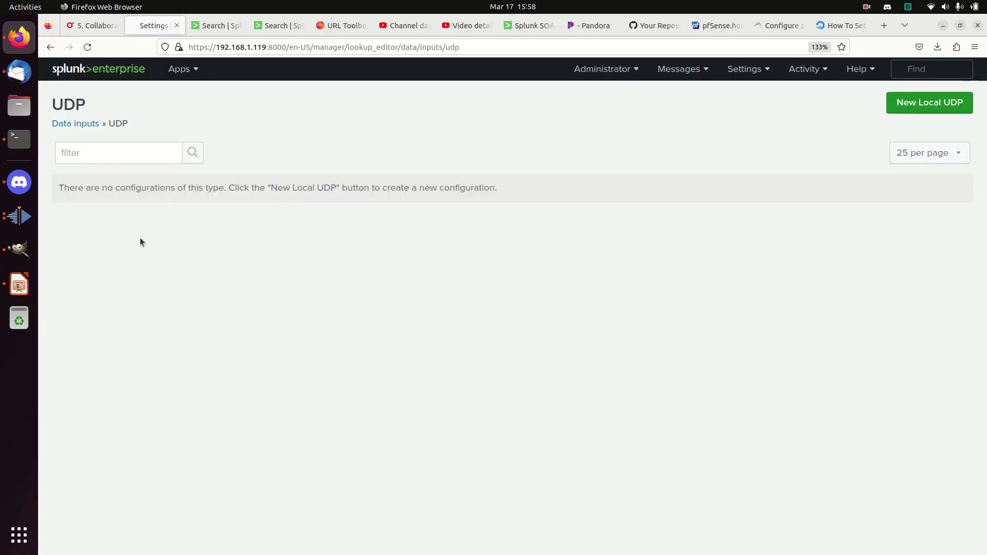
{"action": "left_click", "coordinate": [939, 132]}
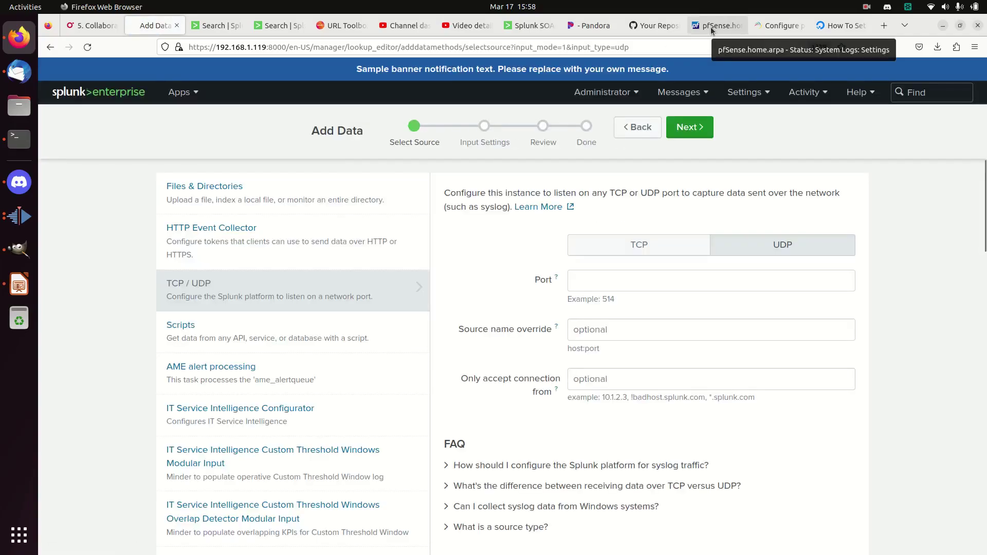
{"action": "left_click", "coordinate": [711, 27]}
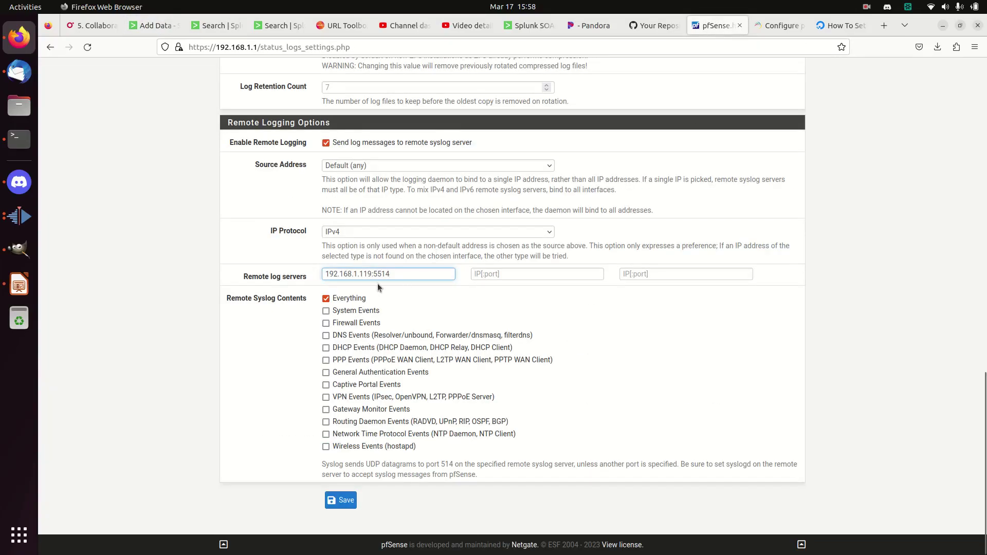
{"action": "left_click", "coordinate": [154, 25]}
Enter port 5514 with UDP selected and continue to Input Settings.
{"action": "left_click", "coordinate": [626, 277]}
{"action": "type", "text": "5514"}
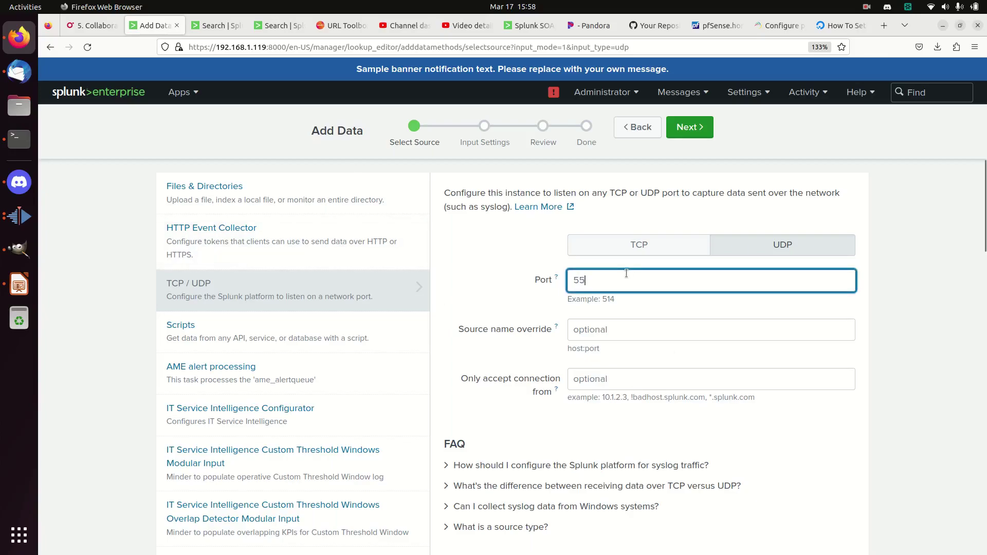
{"action": "left_click", "coordinate": [765, 248]}
{"action": "left_click", "coordinate": [771, 247]}
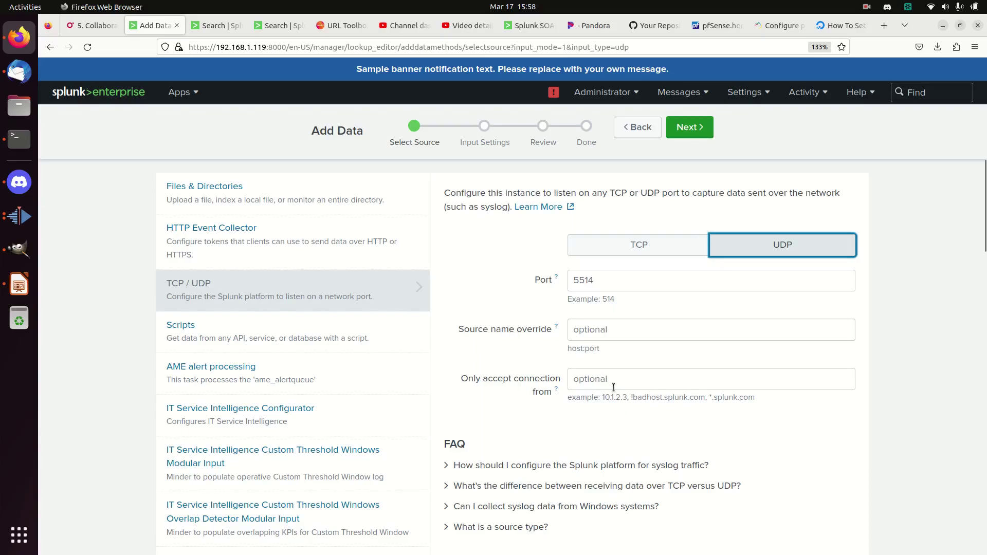
{"action": "left_click", "coordinate": [698, 135]}
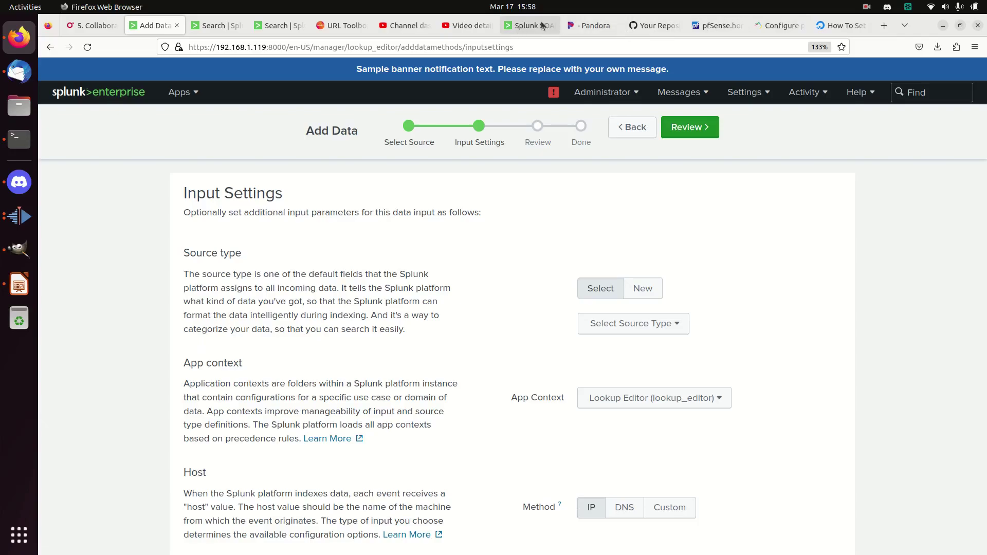
Review the pfSense remote logging settings again, then open Splunk's Source Type list.
{"action": "left_click", "coordinate": [703, 25]}
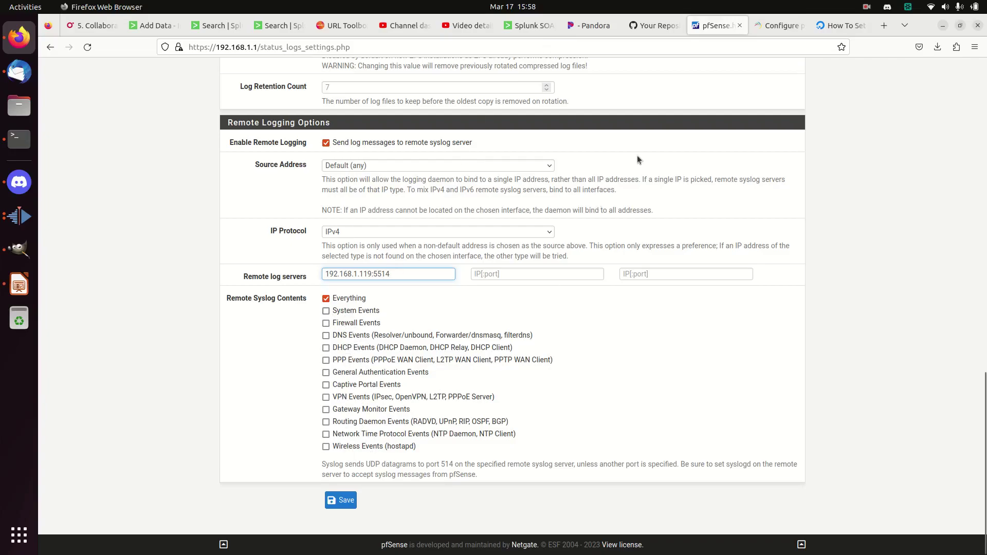
{"action": "left_click", "coordinate": [152, 28]}
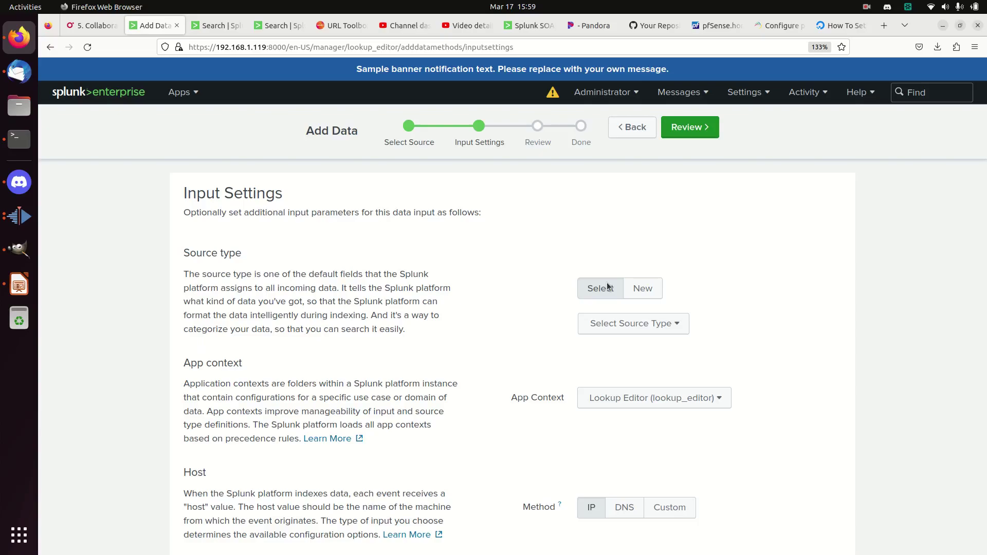
{"action": "left_click", "coordinate": [650, 325]}
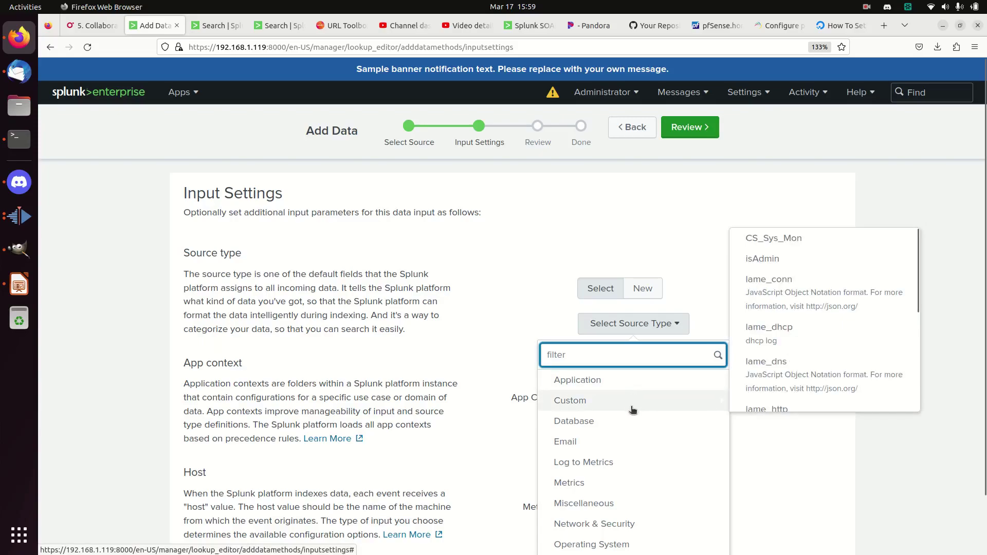
Create a new custom source type named 'pfsense_syslog'.
{"action": "mouse_move", "coordinate": [636, 377]}
{"action": "left_click", "coordinate": [643, 289]}
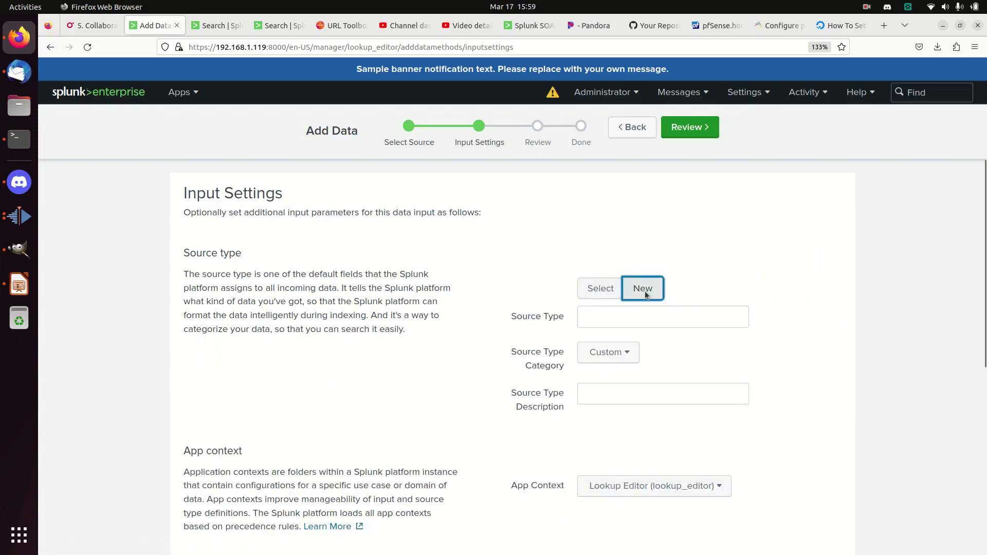
{"action": "left_click", "coordinate": [639, 312]}
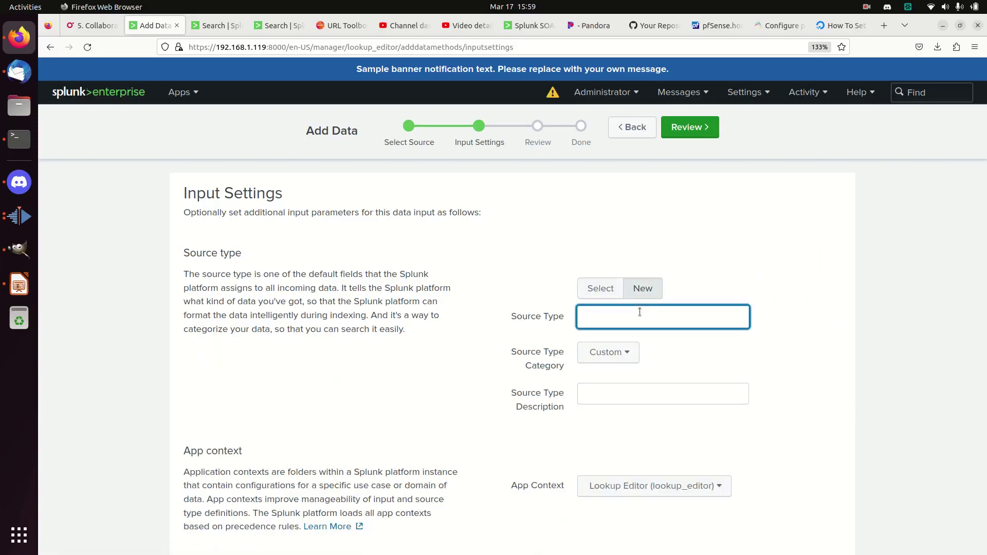
{"action": "type", "text": "pfsense_syslog"}
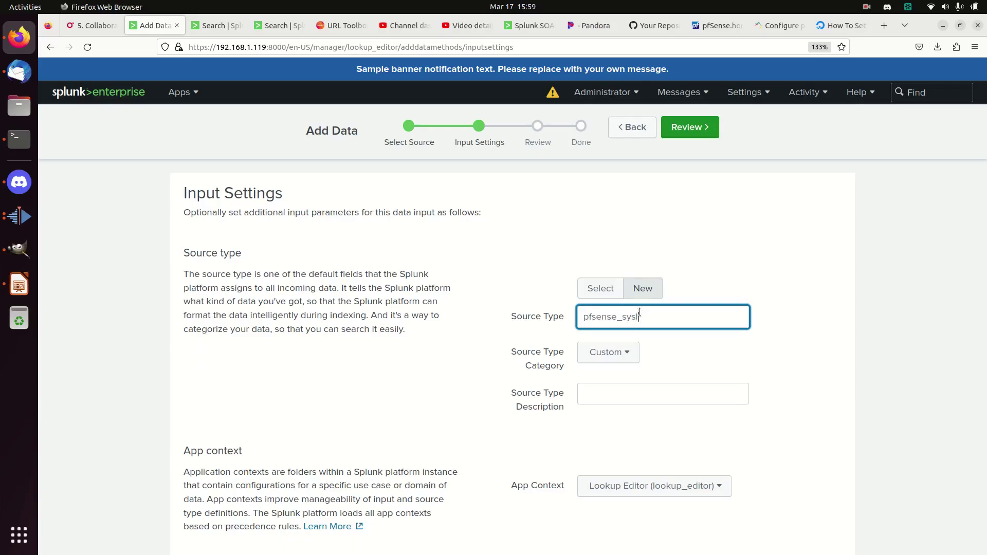
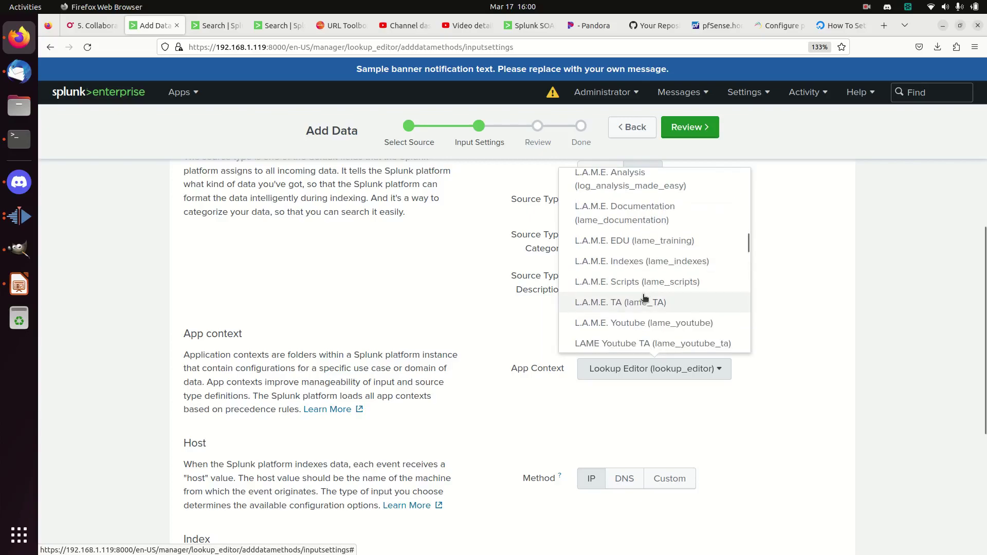
Set the input's app context to Search & Reporting and its host method to DNS.
{"action": "scroll", "coordinate": [641, 300], "scroll_direction": "down", "scroll_amount": 6}
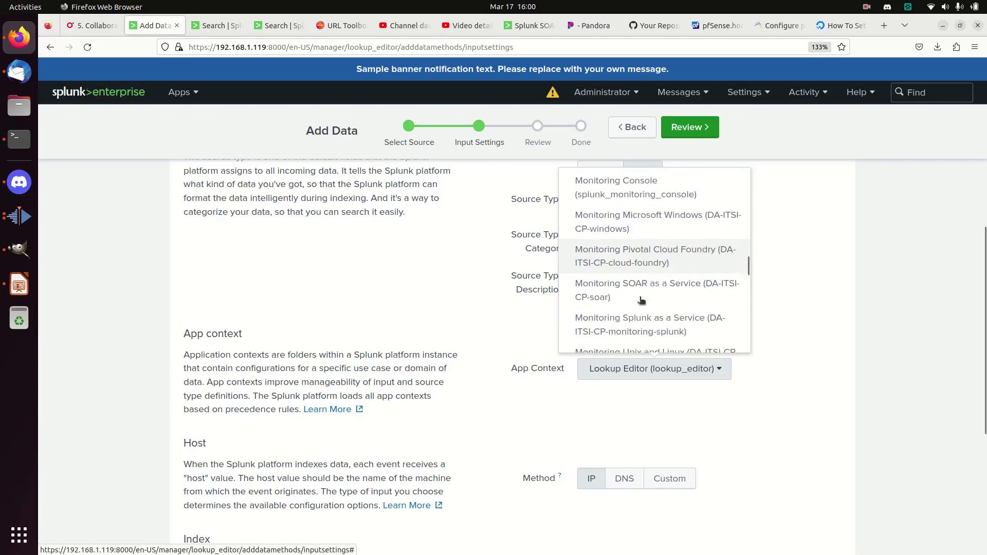
{"action": "scroll", "coordinate": [641, 299], "scroll_direction": "down", "scroll_amount": 2}
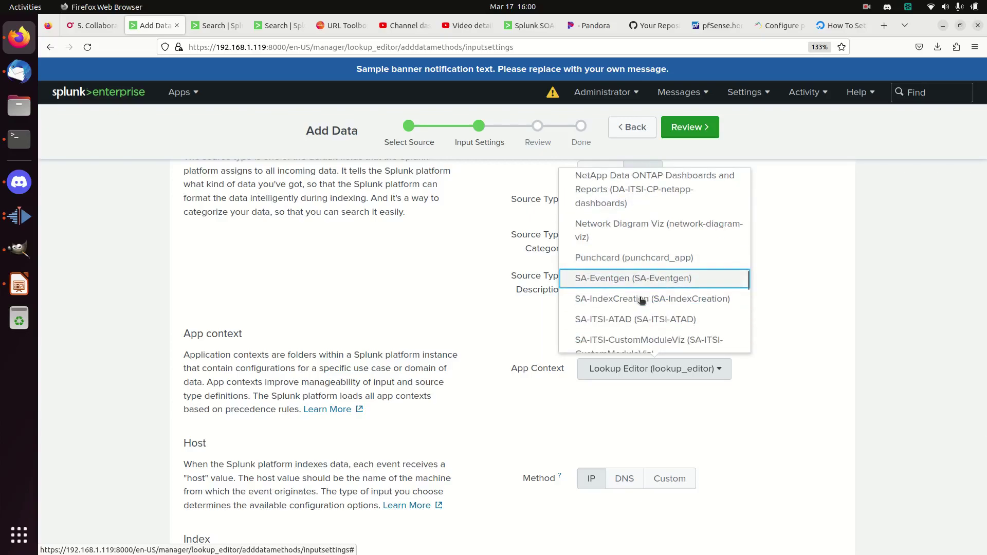
{"action": "scroll", "coordinate": [642, 300], "scroll_direction": "down", "scroll_amount": 2}
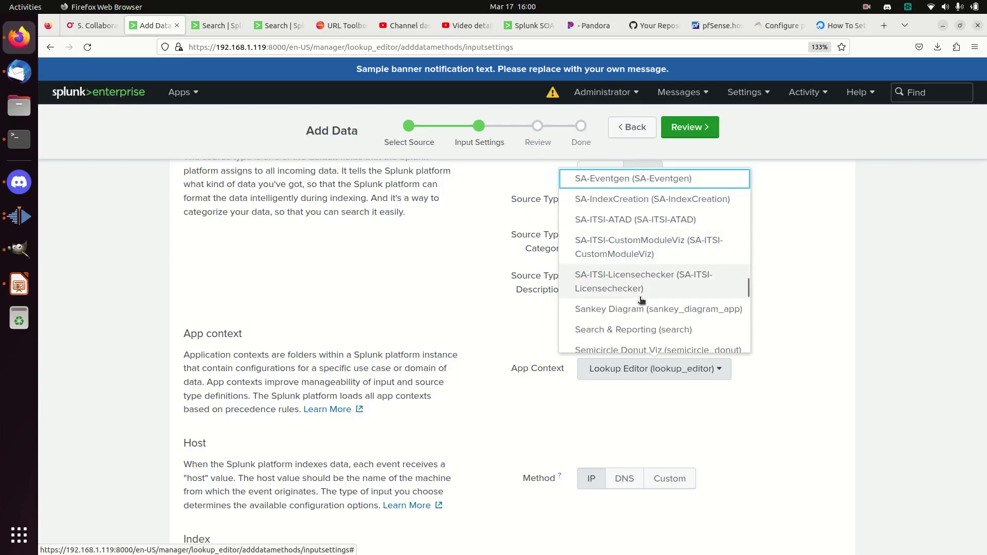
{"action": "scroll", "coordinate": [641, 299], "scroll_direction": "down", "scroll_amount": 2}
{"action": "left_click", "coordinate": [645, 271]}
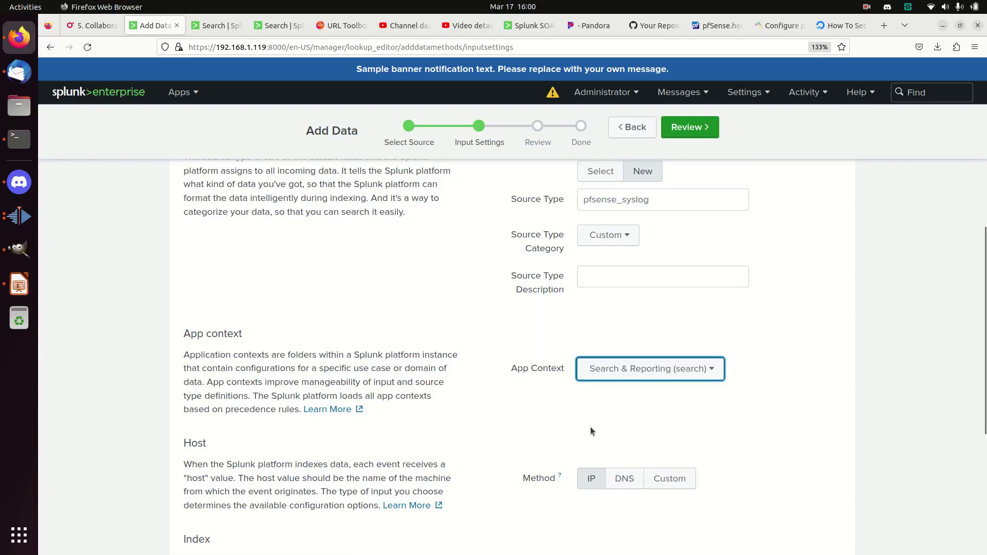
{"action": "scroll", "coordinate": [400, 415], "scroll_direction": "down", "scroll_amount": 2}
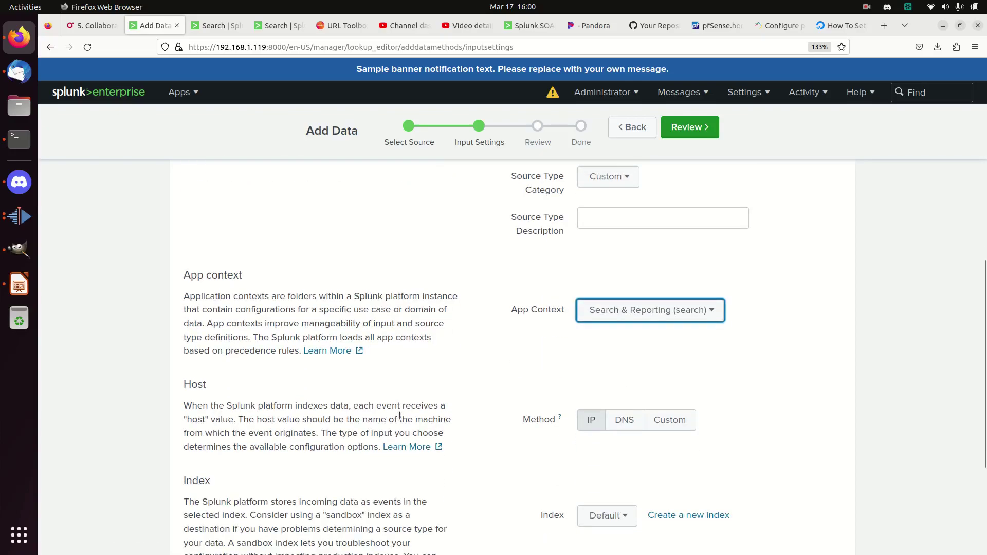
{"action": "left_click", "coordinate": [623, 423]}
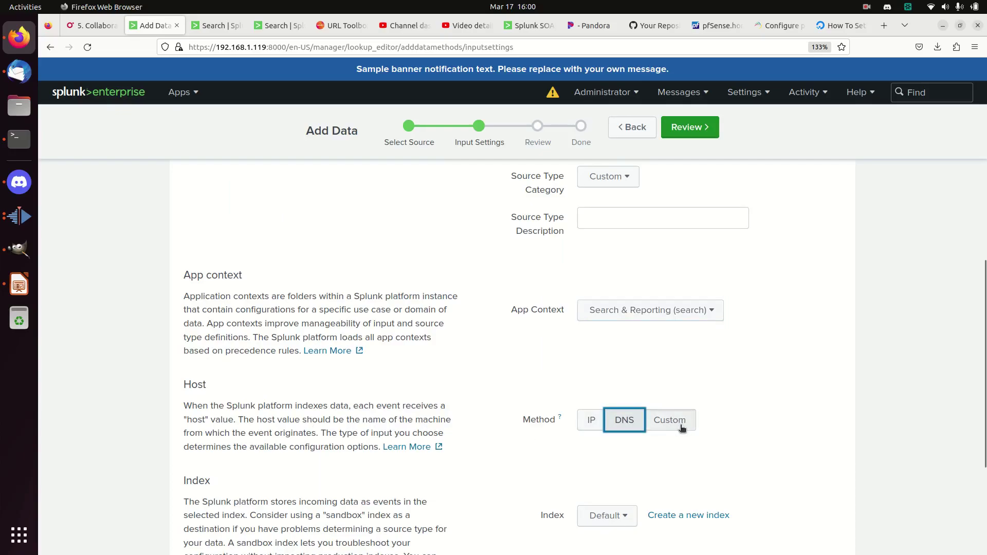
Send the input's data to the test index and proceed to the Review step.
{"action": "scroll", "coordinate": [463, 442], "scroll_direction": "down", "scroll_amount": 5}
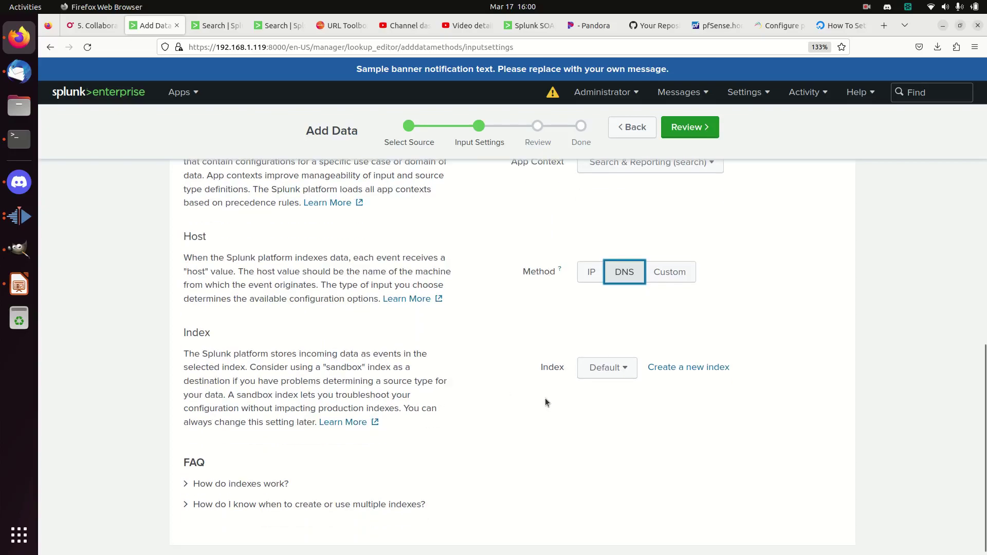
{"action": "left_click", "coordinate": [625, 370]}
{"action": "scroll", "coordinate": [586, 311], "scroll_direction": "down", "scroll_amount": 10}
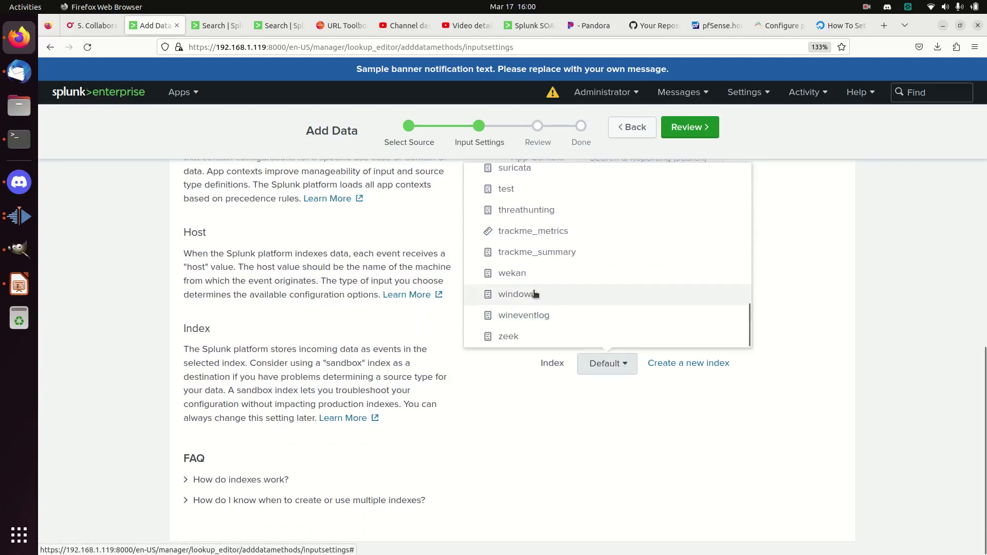
{"action": "scroll", "coordinate": [525, 278], "scroll_direction": "up", "scroll_amount": 2}
{"action": "left_click", "coordinate": [507, 249]}
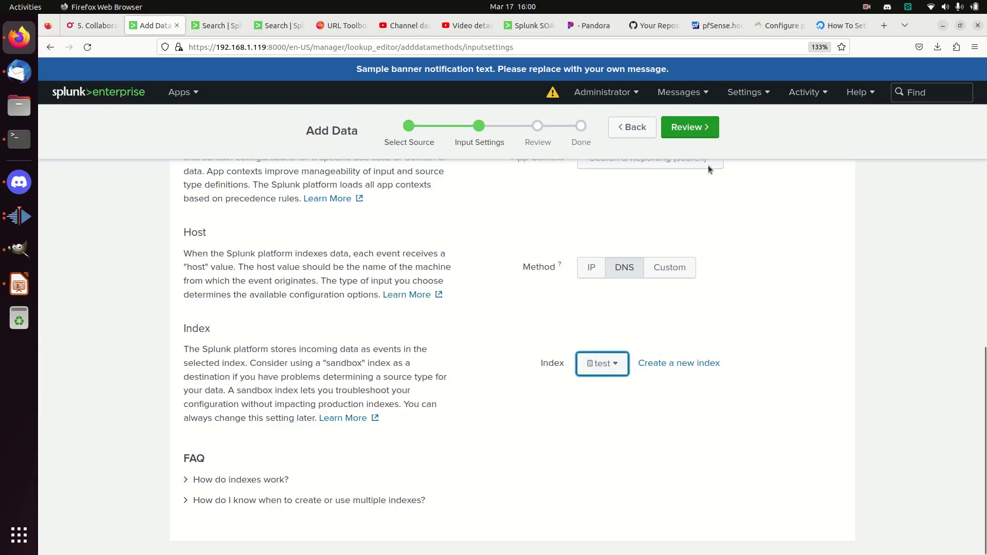
{"action": "left_click", "coordinate": [700, 128]}
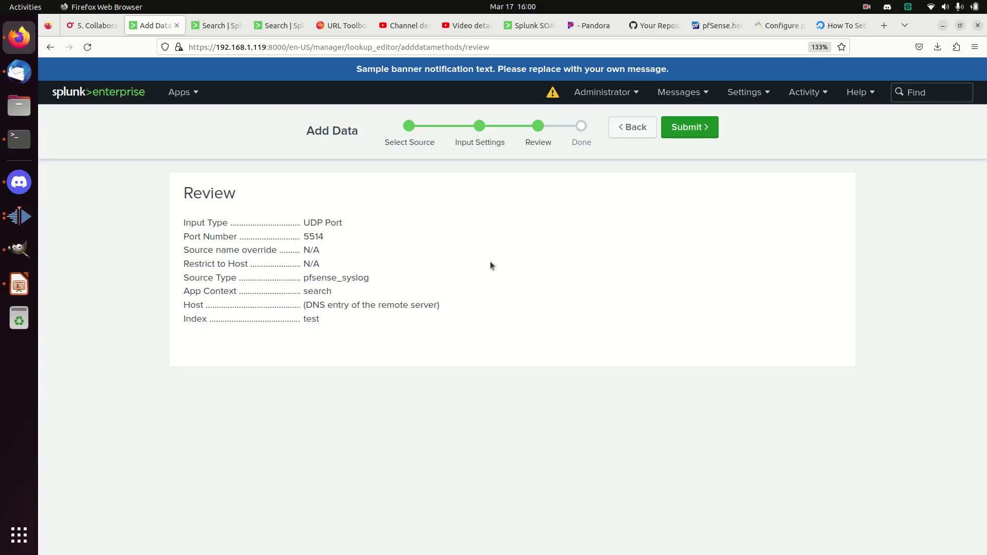
Submit the UDP 5514 input and go to the Search page.
{"action": "left_click", "coordinate": [702, 132]}
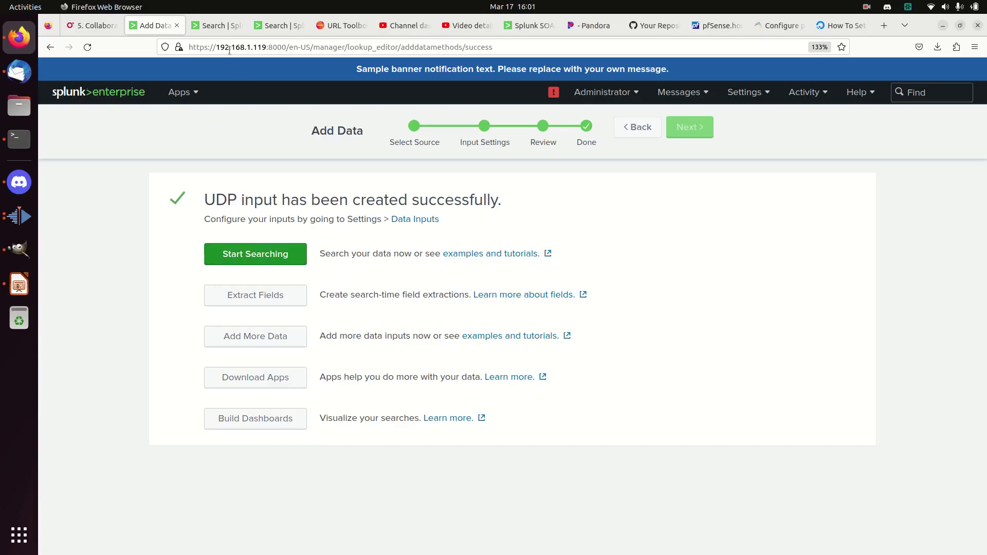
{"action": "left_click", "coordinate": [221, 27]}
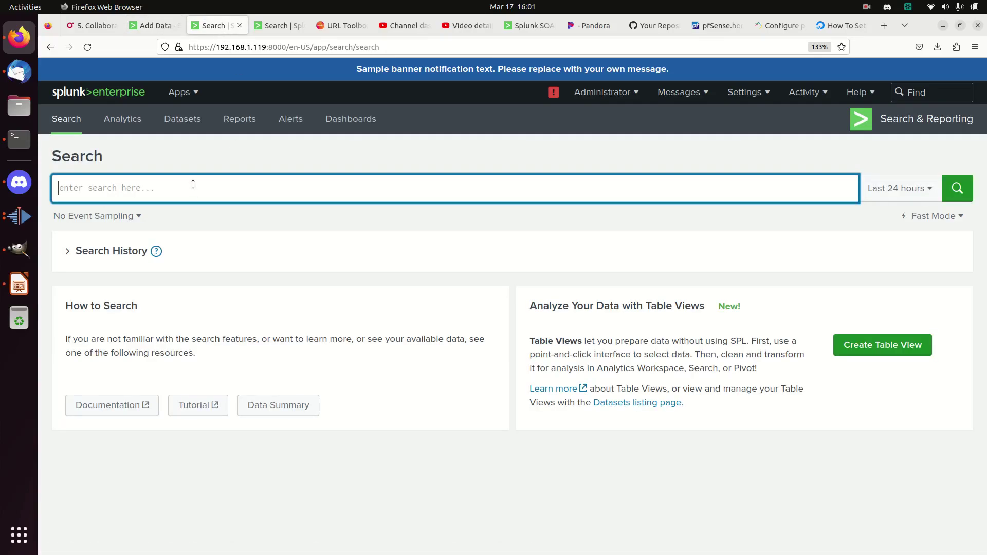
Search index=test and view the breakdown of sourcetype values.
{"action": "type", "text": "index=teset"}
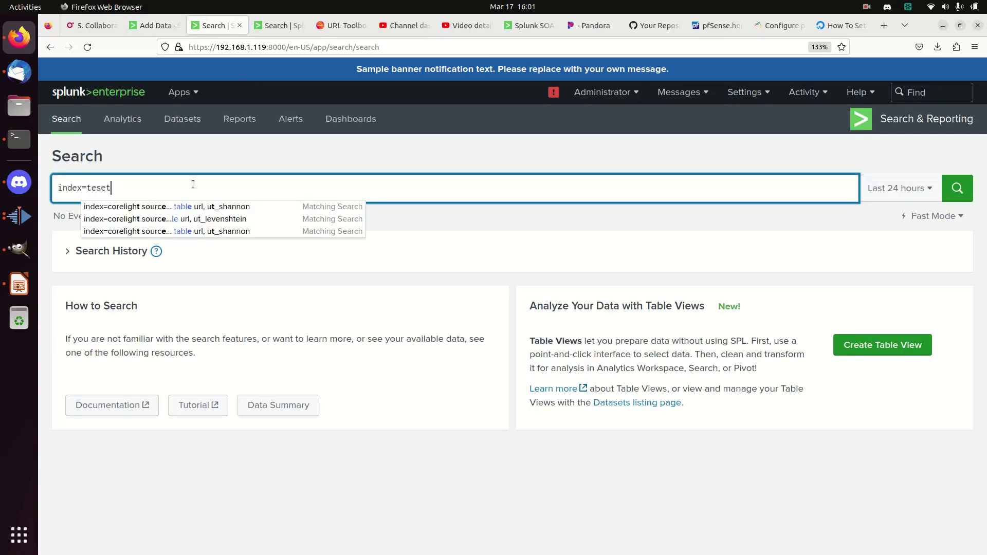
{"action": "key", "text": "BackSpace"}
{"action": "key", "text": "BackSpace"}
{"action": "type", "text": "t"}
{"action": "key", "text": "Return"}
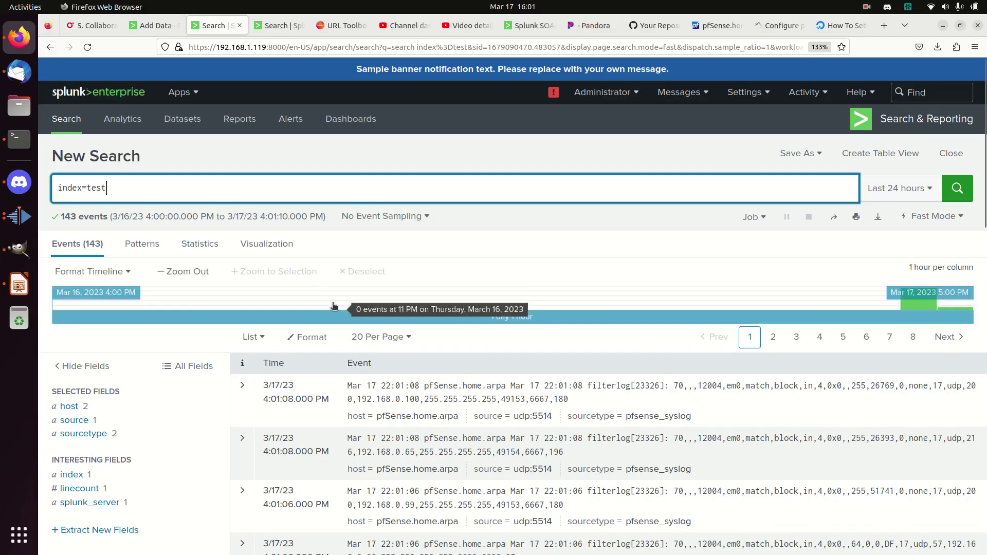
{"action": "scroll", "coordinate": [211, 434], "scroll_direction": "down", "scroll_amount": 3}
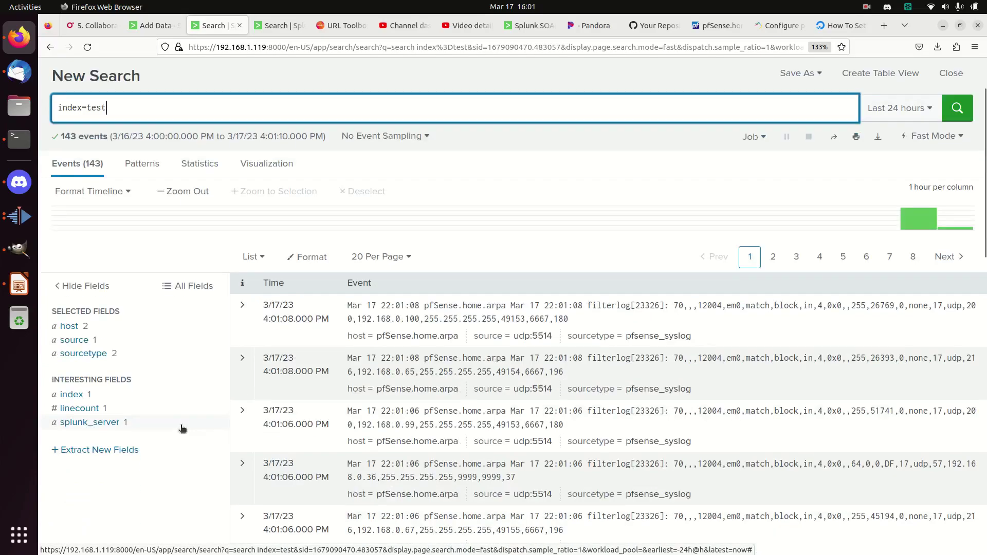
{"action": "left_click", "coordinate": [99, 355]}
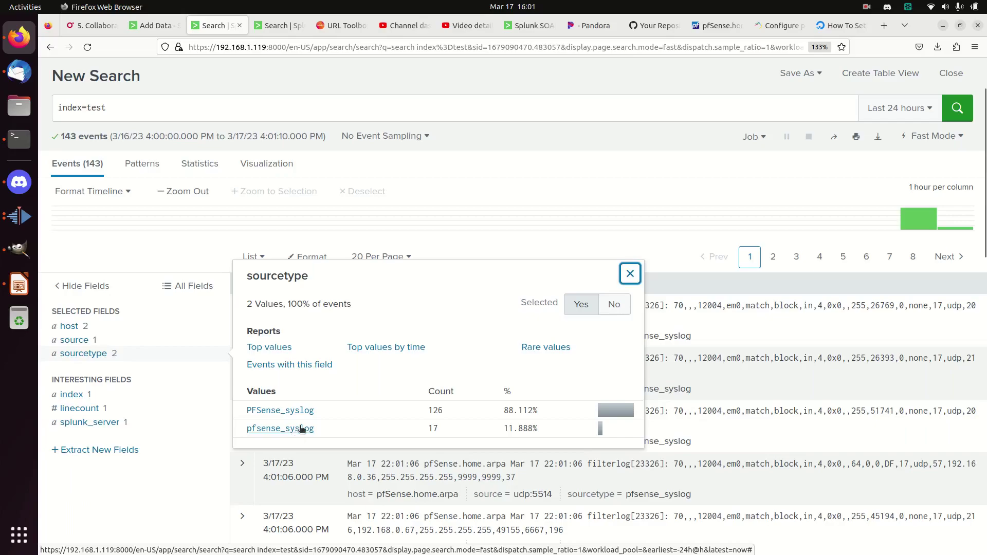
Start Searching from the input-created page, then return to the index=test results.
{"action": "left_click", "coordinate": [152, 28]}
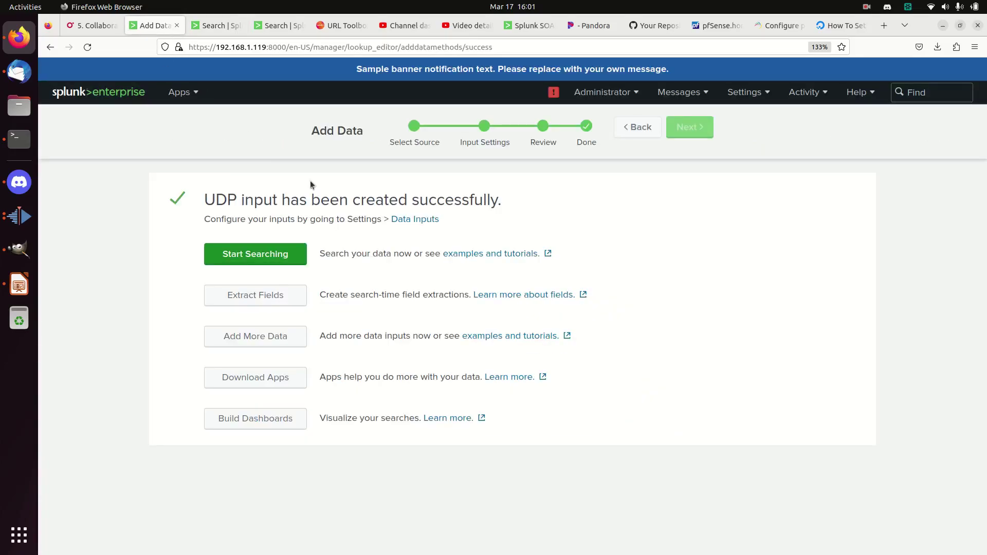
{"action": "left_click", "coordinate": [264, 257]}
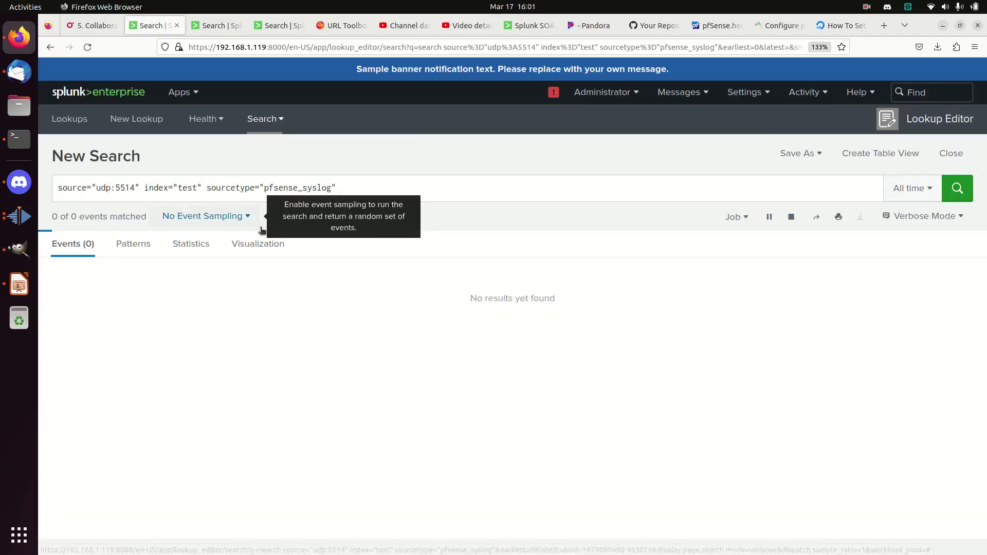
{"action": "double_click", "coordinate": [298, 187]}
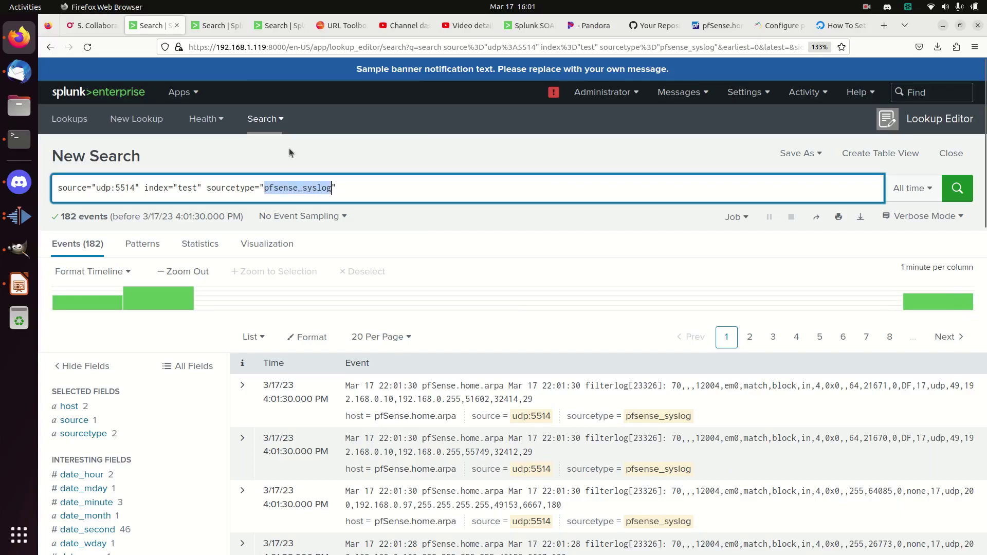
{"action": "left_click", "coordinate": [222, 26]}
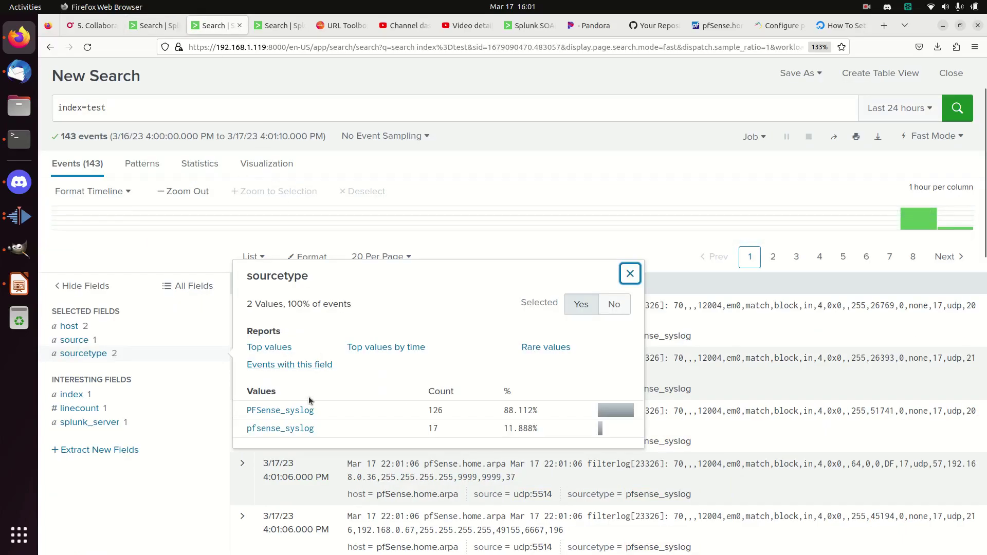
{"action": "left_click", "coordinate": [185, 119]}
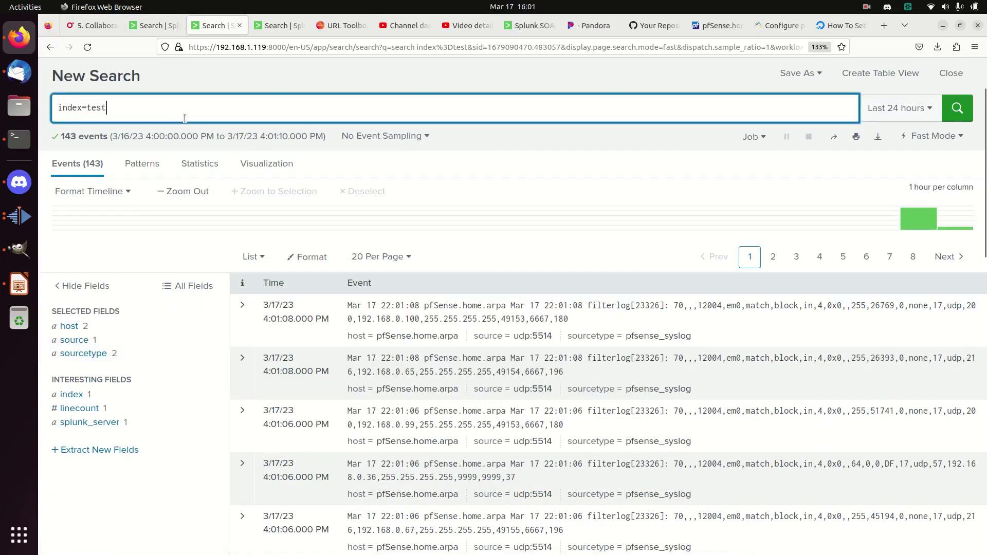
Refine the query to index=test sourcetype="pfsense_syslog" | head 100 and run it in Verbose Mode.
{"action": "type", "text": "sourcetye="}
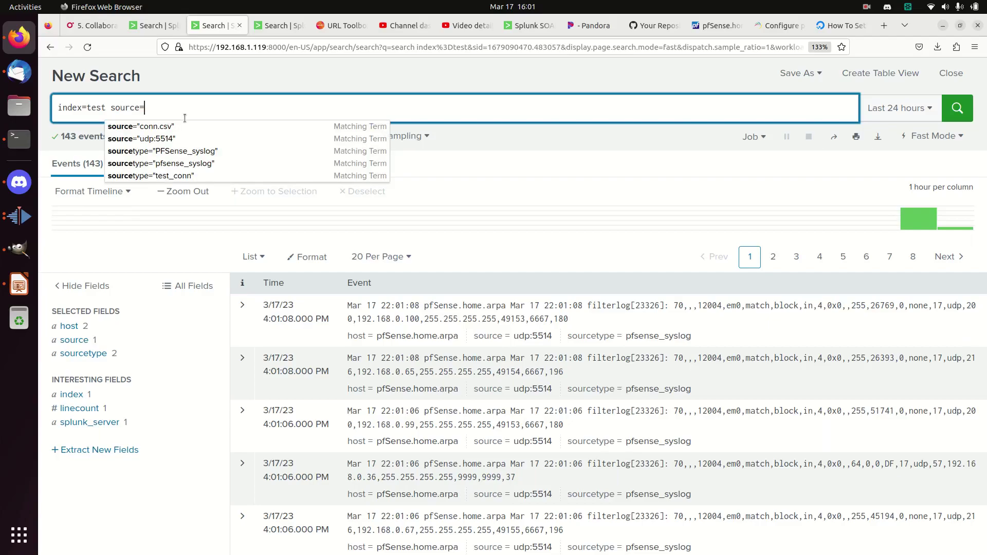
{"action": "key", "text": "BackSpace"}
{"action": "key", "text": "BackSpace"}
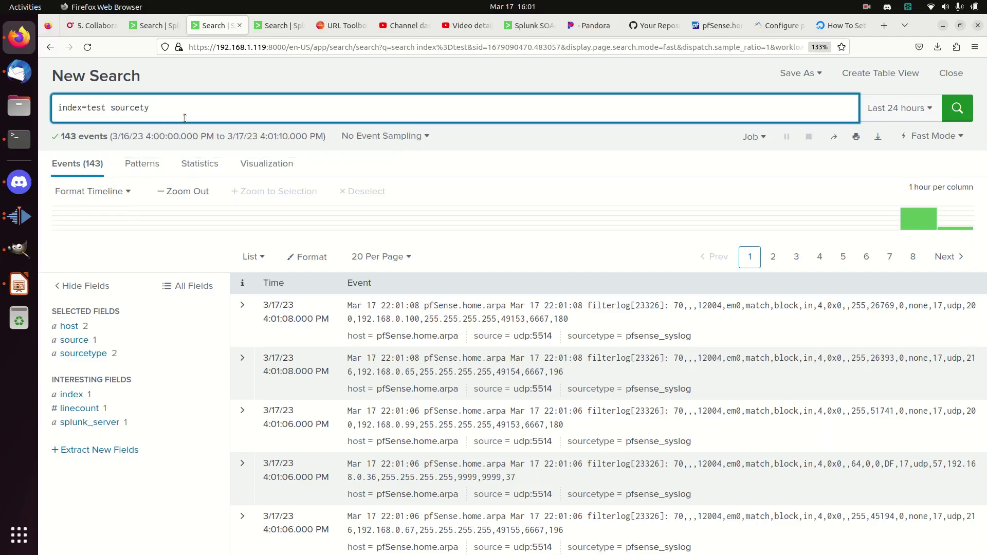
{"action": "type", "text": "pe=f"}
{"action": "key", "text": "BackSpace"}
{"action": "type", "text": "p"}
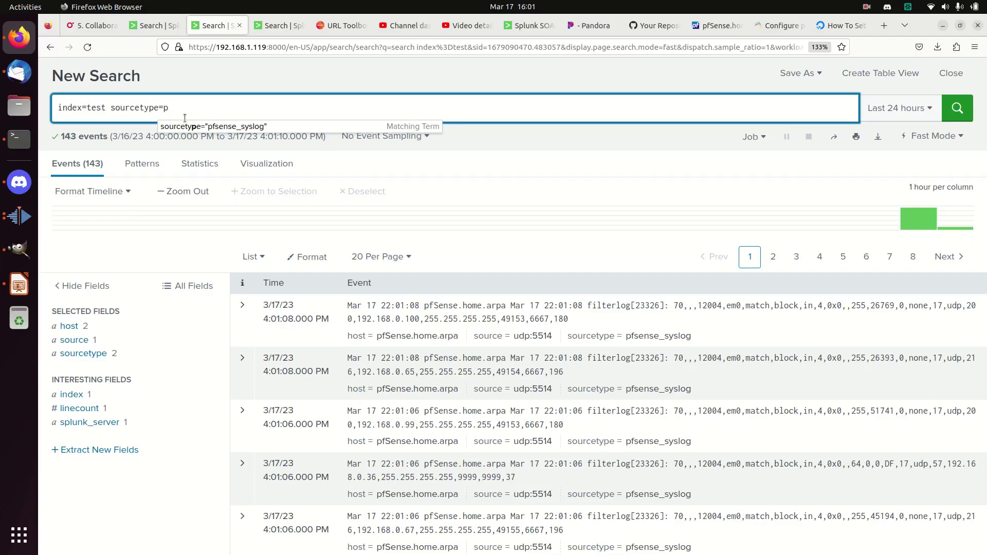
{"action": "key", "text": "Tab"}
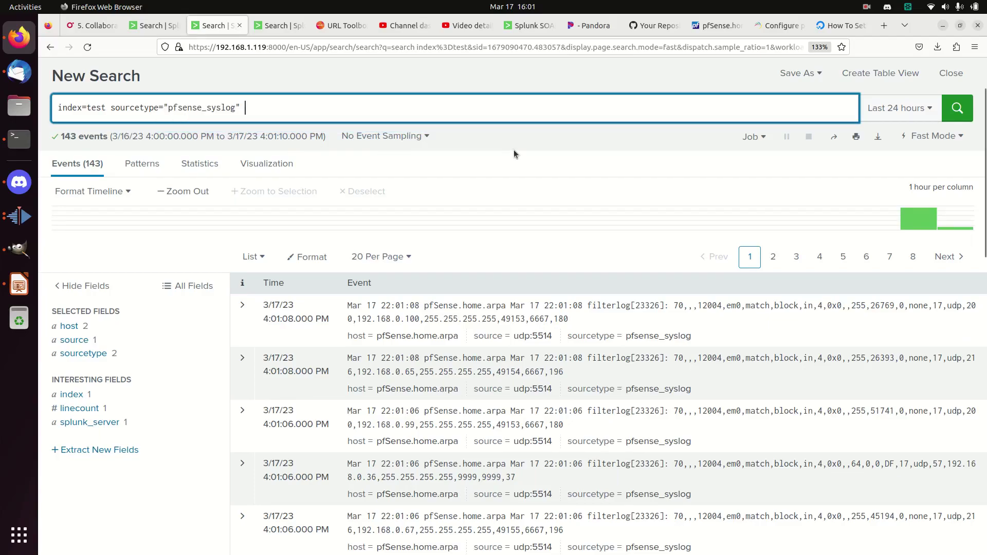
{"action": "type", "text": "| head 100"}
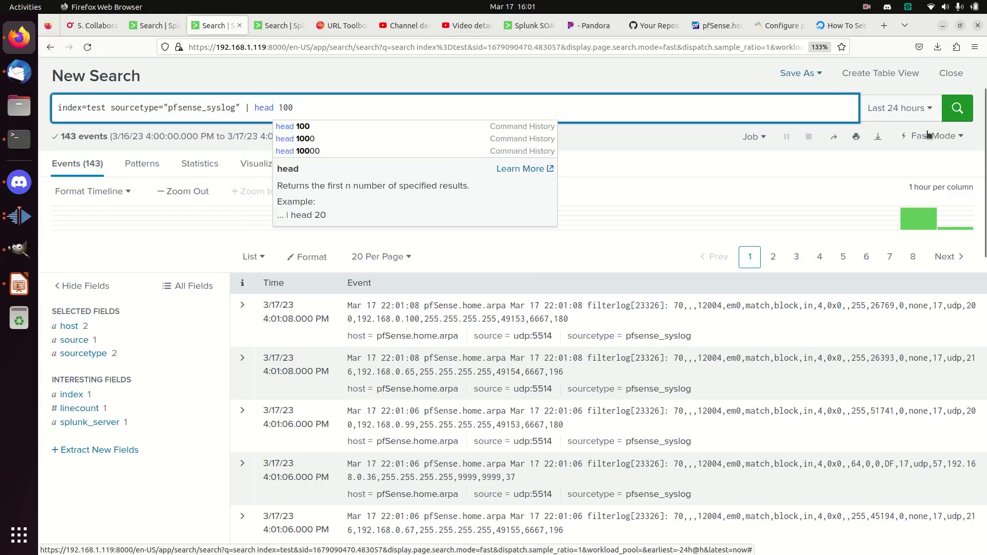
{"action": "left_click", "coordinate": [929, 134]}
{"action": "left_click", "coordinate": [810, 259]}
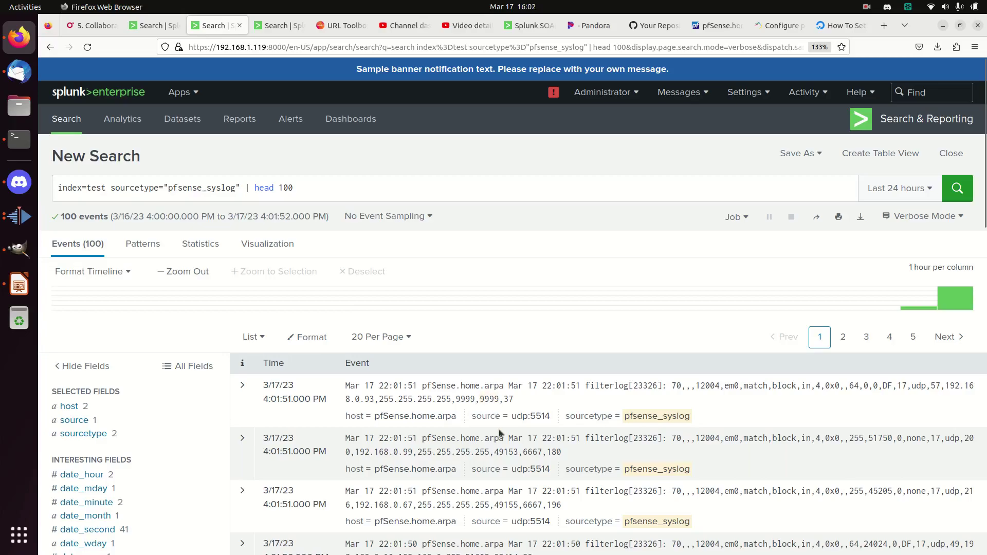
Scroll through the first page of pfsense_syslog results and move to page 2.
{"action": "scroll", "coordinate": [554, 460], "scroll_direction": "down", "scroll_amount": 3}
{"action": "scroll", "coordinate": [600, 426], "scroll_direction": "down", "scroll_amount": 20}
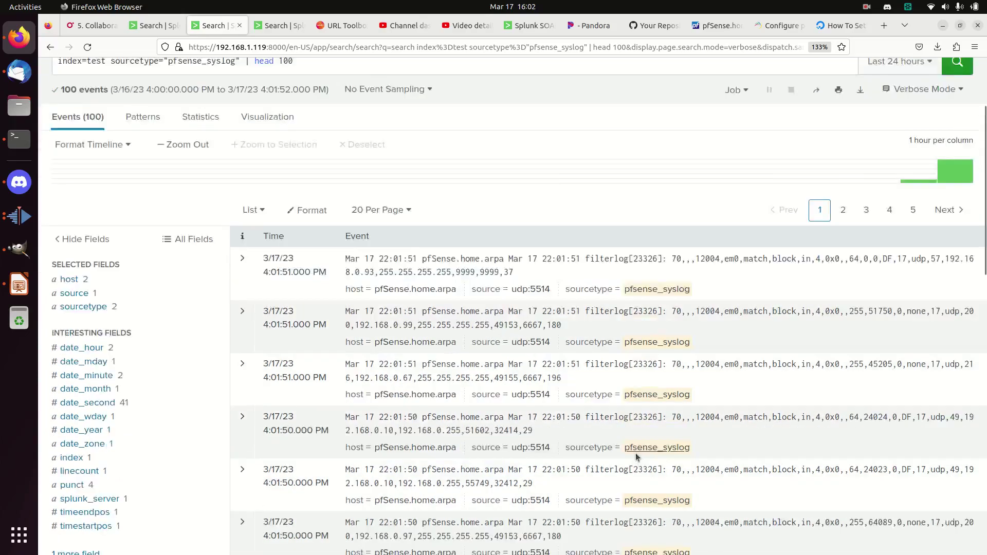
{"action": "scroll", "coordinate": [615, 469], "scroll_direction": "down", "scroll_amount": 10}
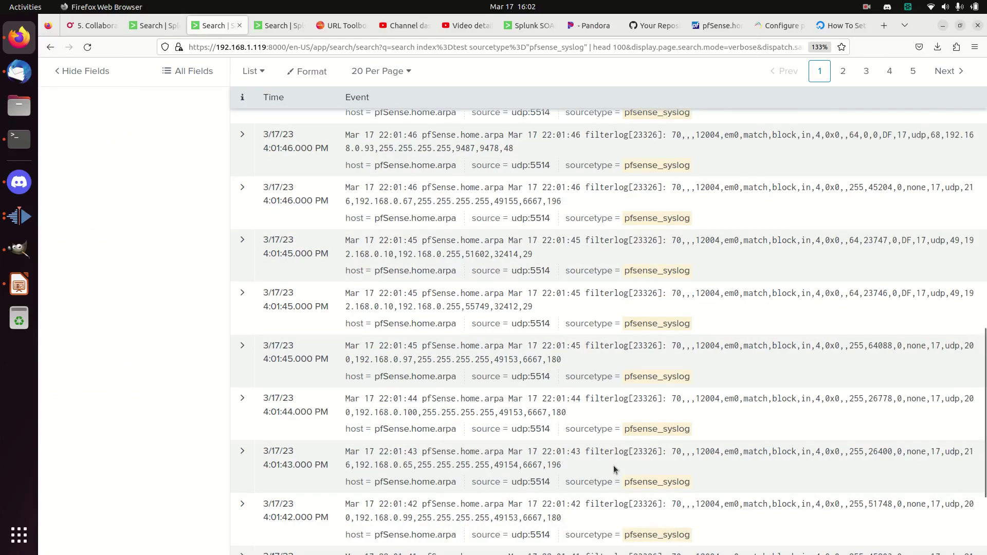
{"action": "scroll", "coordinate": [615, 469], "scroll_direction": "up", "scroll_amount": 20}
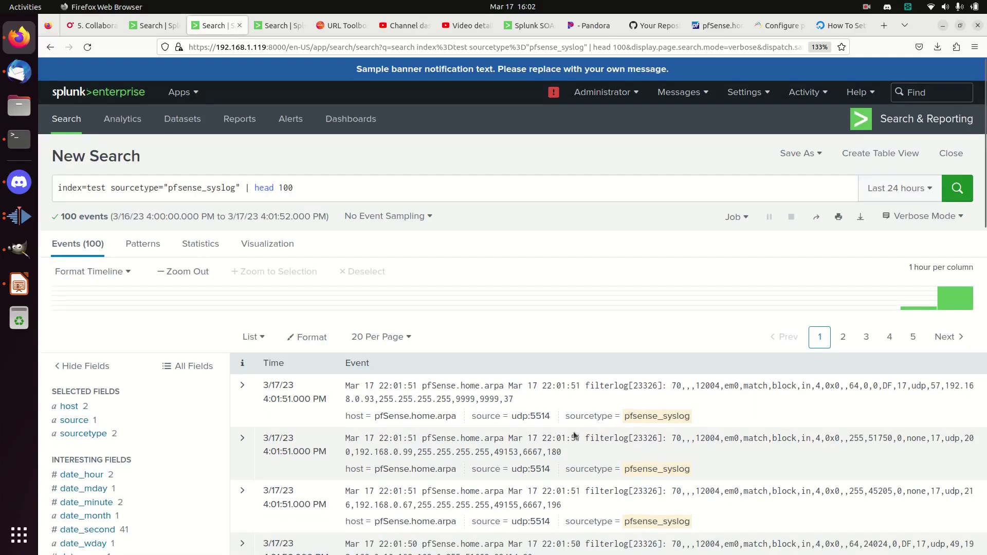
{"action": "scroll", "coordinate": [362, 422], "scroll_direction": "down", "scroll_amount": 8}
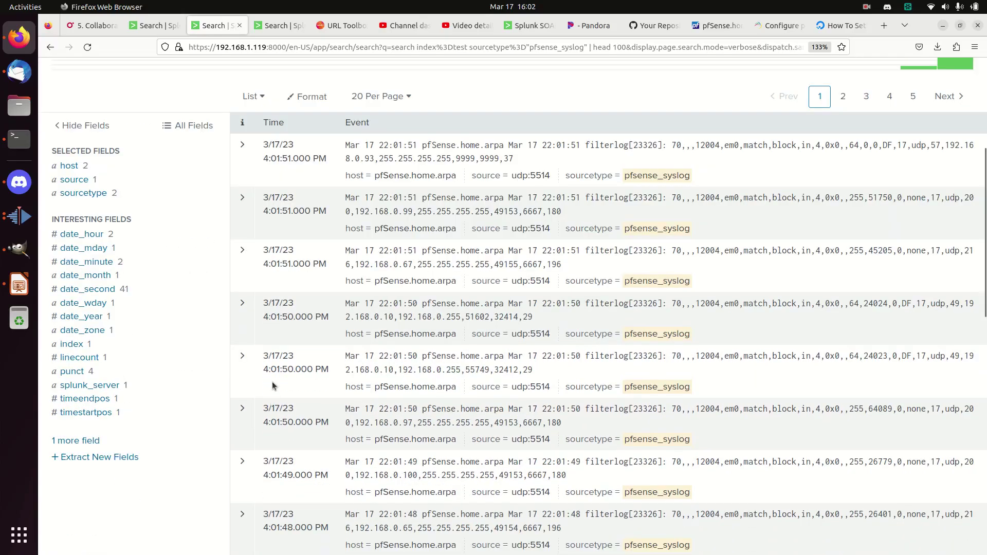
{"action": "scroll", "coordinate": [273, 383], "scroll_direction": "up", "scroll_amount": 2}
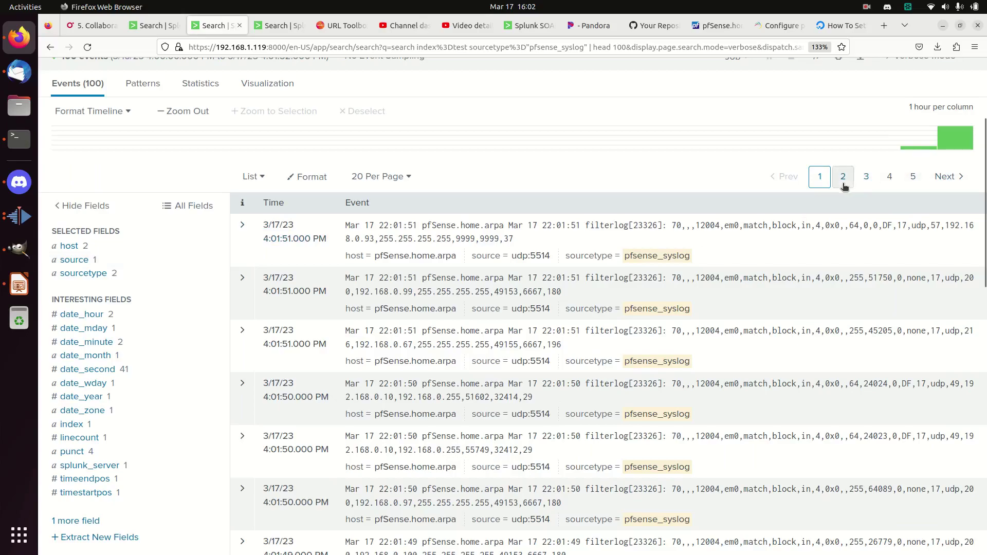
{"action": "left_click", "coordinate": [843, 176]}
{"action": "scroll", "coordinate": [856, 320], "scroll_direction": "down", "scroll_amount": 3}
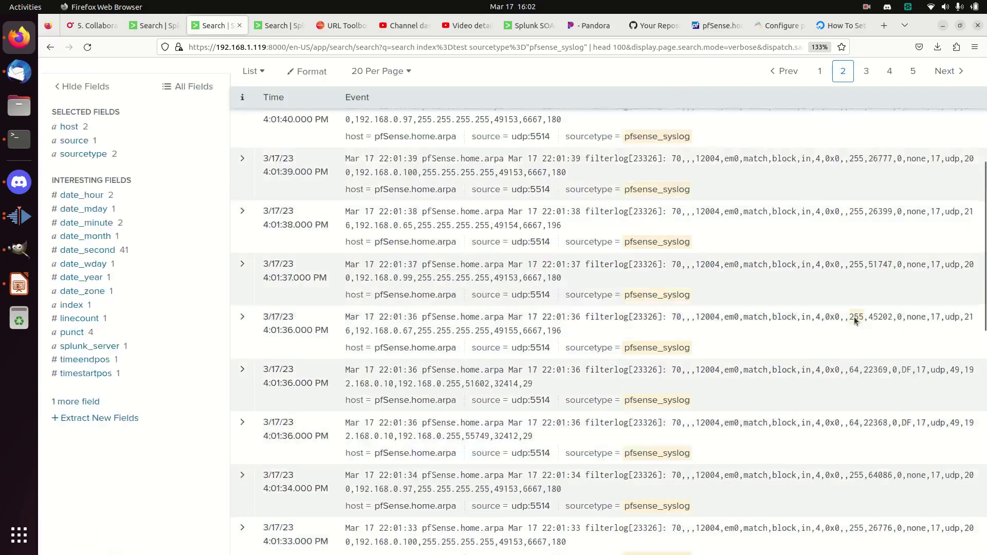
{"action": "scroll", "coordinate": [856, 320], "scroll_direction": "down", "scroll_amount": 3}
{"action": "scroll", "coordinate": [848, 326], "scroll_direction": "up", "scroll_amount": 5}
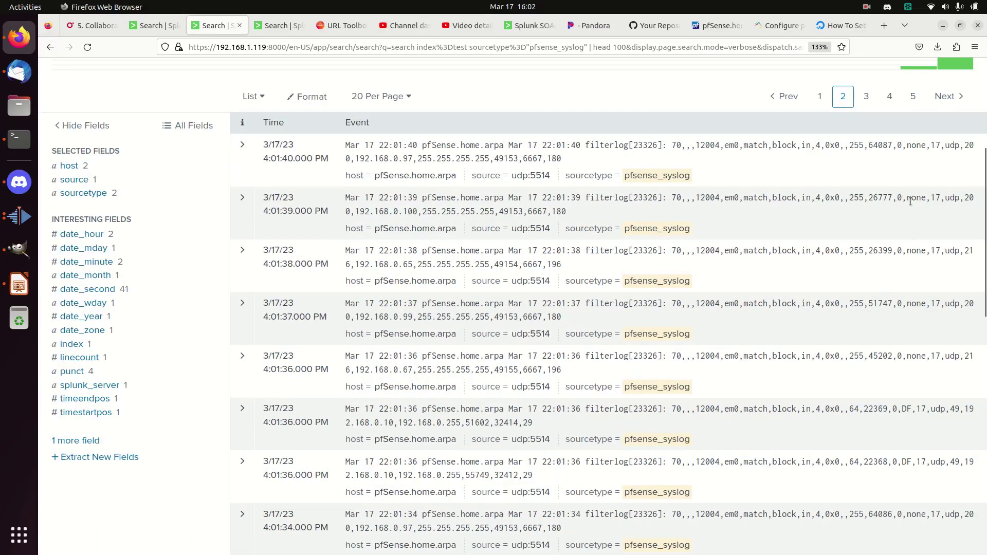
Advance through pages 3 and 4 to the final page 5 of results.
{"action": "left_click", "coordinate": [866, 97]}
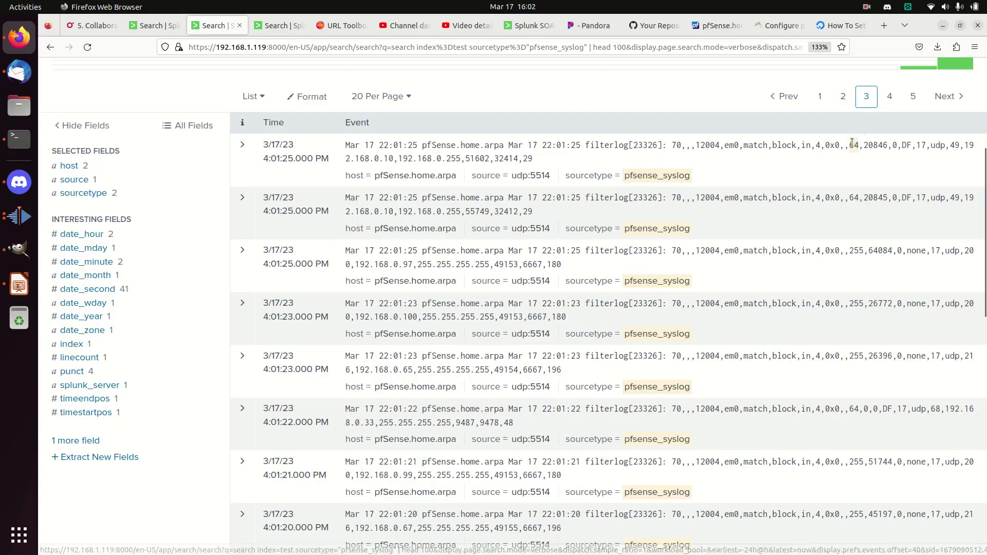
{"action": "left_click", "coordinate": [892, 97]}
{"action": "left_click", "coordinate": [916, 101]}
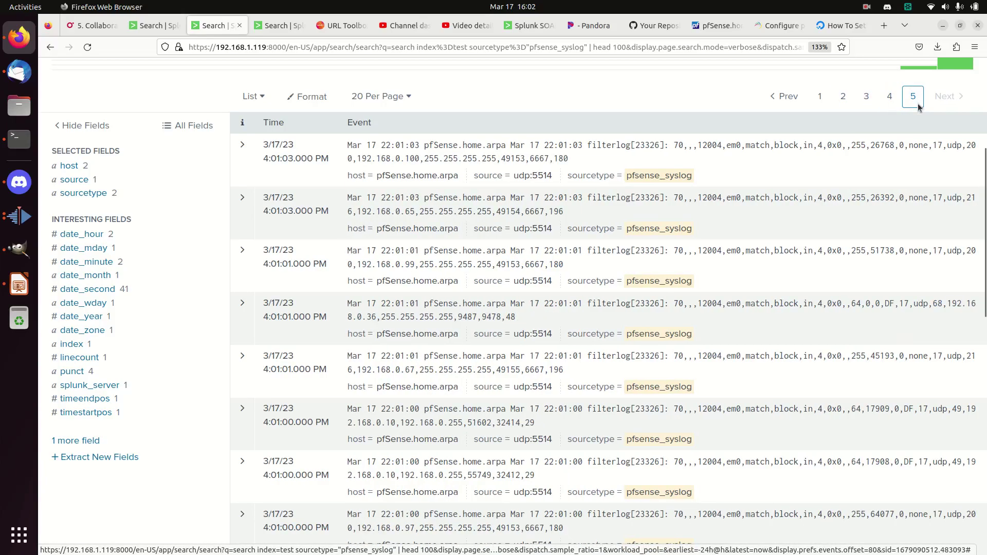
{"action": "scroll", "coordinate": [440, 195], "scroll_direction": "up", "scroll_amount": 5}
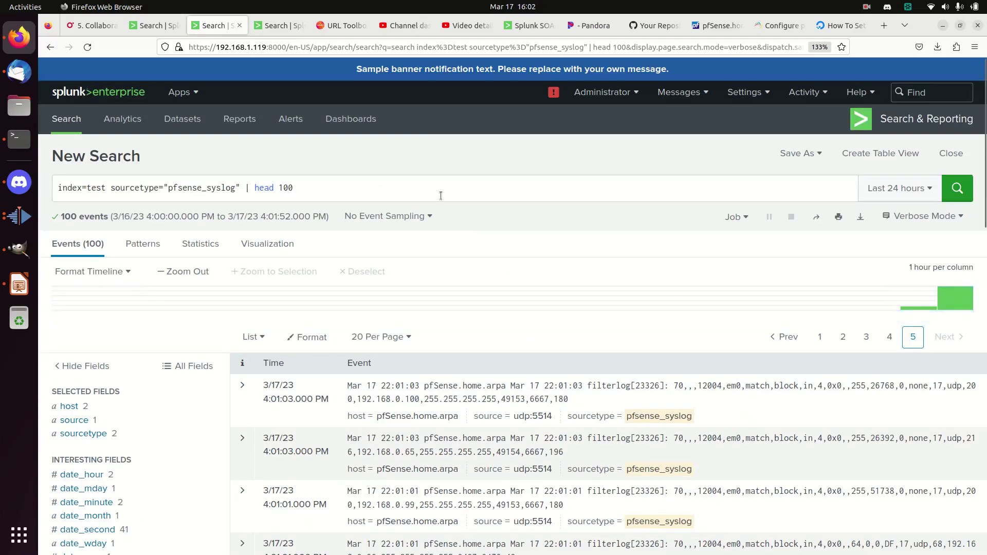
{"action": "left_click", "coordinate": [245, 187]}
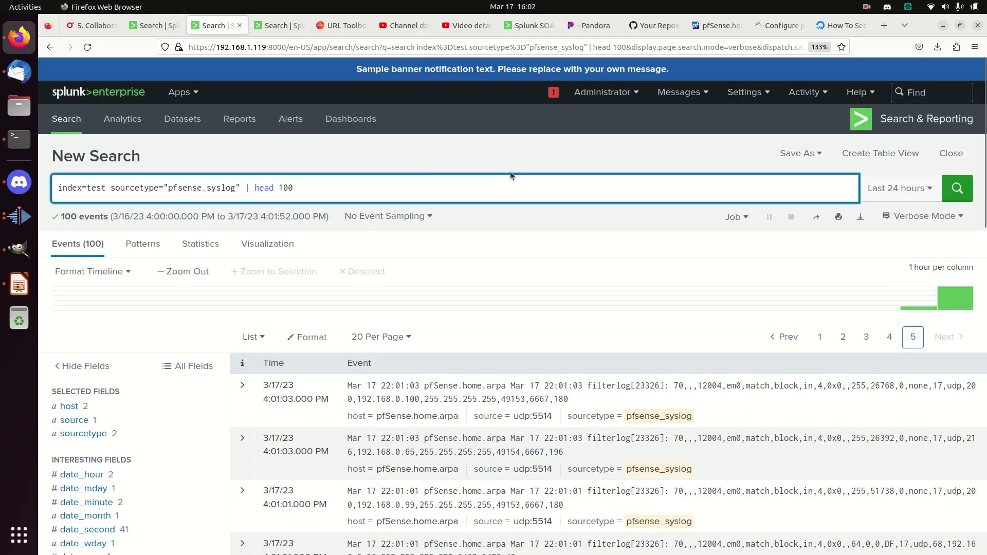
{"action": "type", "text": "!=fi "}
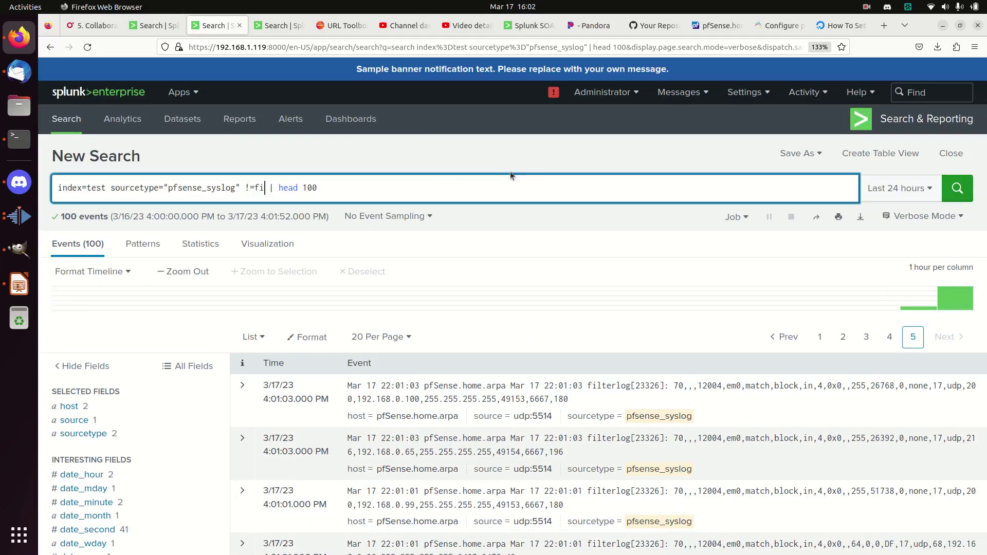
{"action": "type", "text": "lter"}
{"action": "key", "text": "BackSpace"}
{"action": "key", "text": "BackSpace"}
{"action": "key", "text": "BackSpace"}
{"action": "key", "text": "BackSpace"}
{"action": "key", "text": "BackSpace"}
{"action": "key", "text": "BackSpace"}
{"action": "key", "text": "BackSpace"}
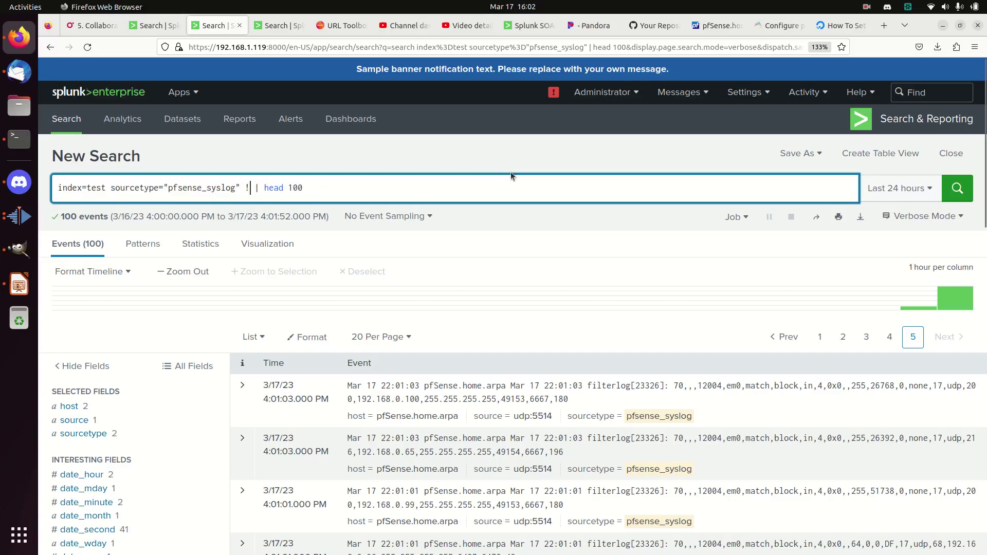
{"action": "key", "text": "BackSpace"}
{"action": "scroll", "coordinate": [818, 479], "scroll_direction": "down", "scroll_amount": 10}
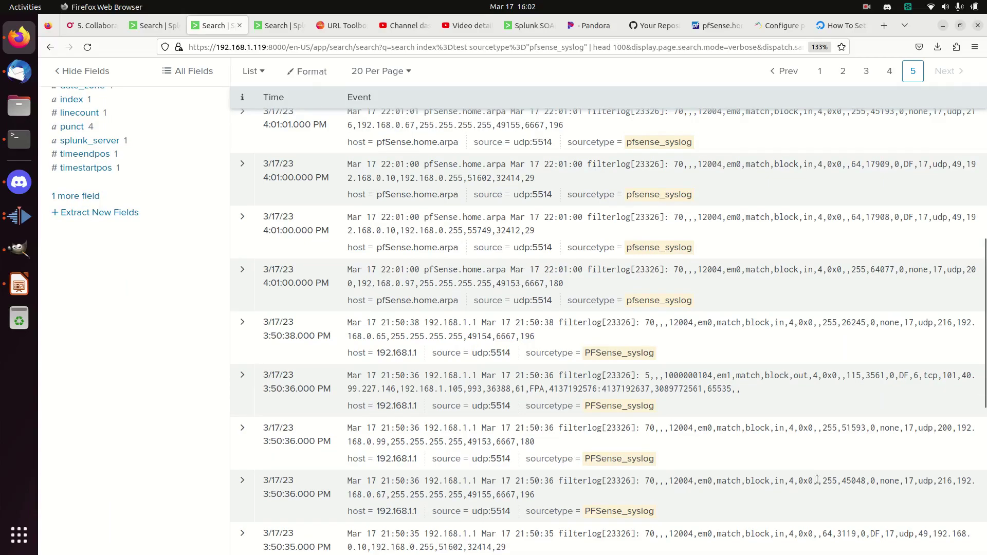
{"action": "scroll", "coordinate": [771, 399], "scroll_direction": "down", "scroll_amount": 5}
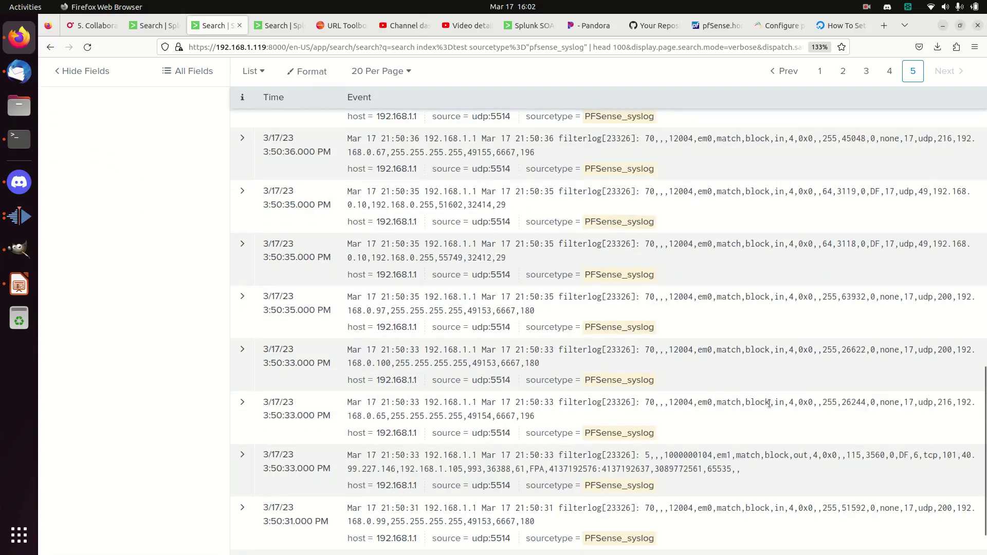
{"action": "scroll", "coordinate": [767, 403], "scroll_direction": "up", "scroll_amount": 5}
{"action": "scroll", "coordinate": [767, 403], "scroll_direction": "up", "scroll_amount": 15}
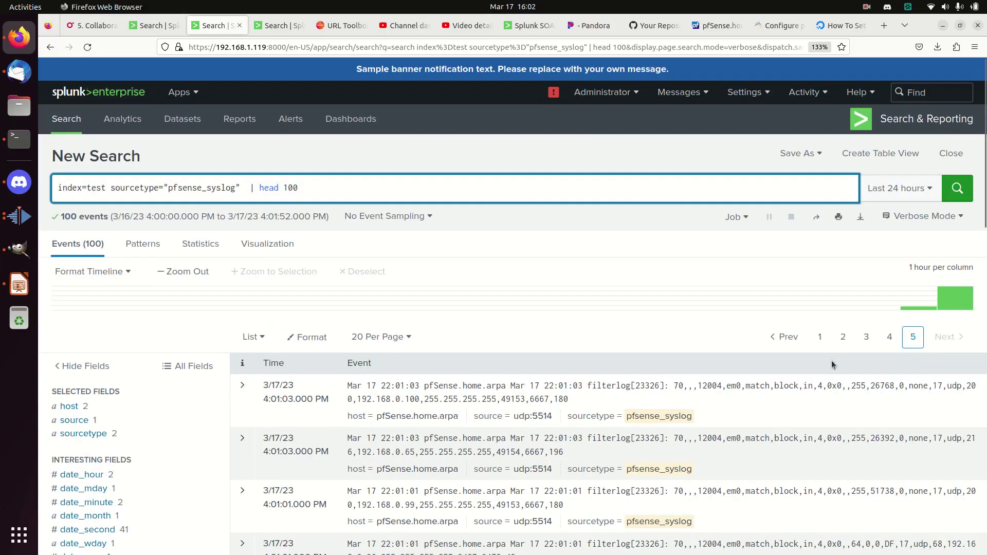
Page back to the first page of results and bring up the ufw status terminal showing 5514 allowed.
{"action": "left_click", "coordinate": [891, 337]}
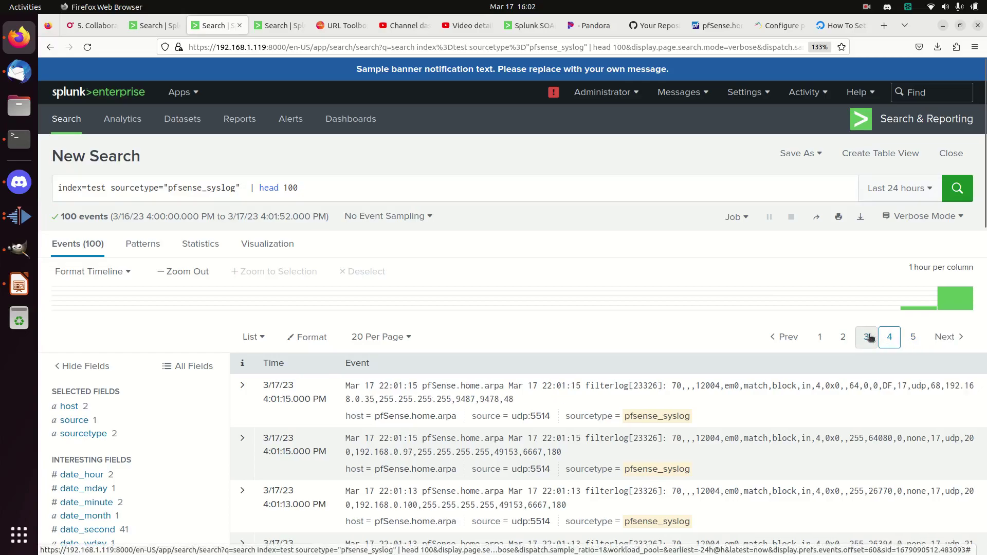
{"action": "left_click", "coordinate": [867, 337]}
{"action": "left_click", "coordinate": [846, 337]}
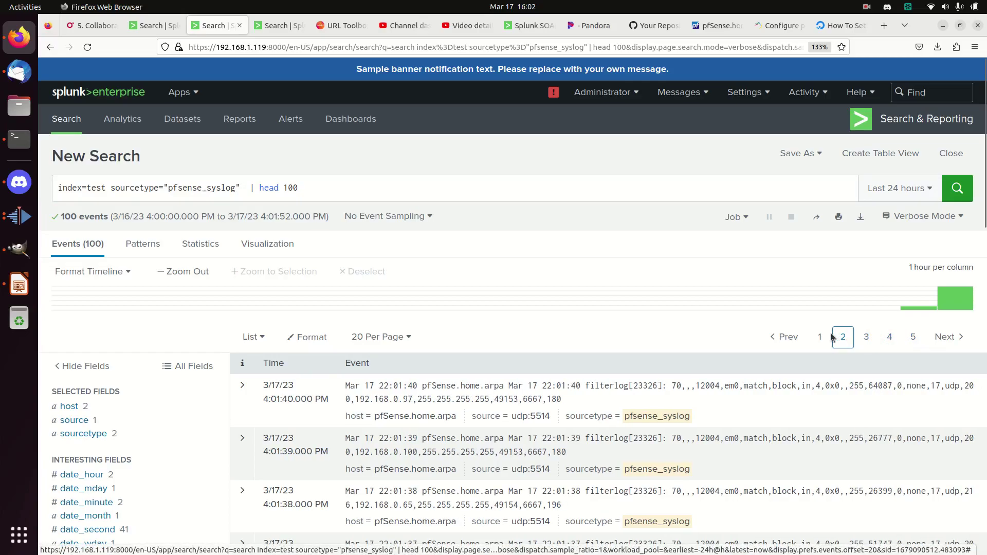
{"action": "left_click", "coordinate": [818, 344]}
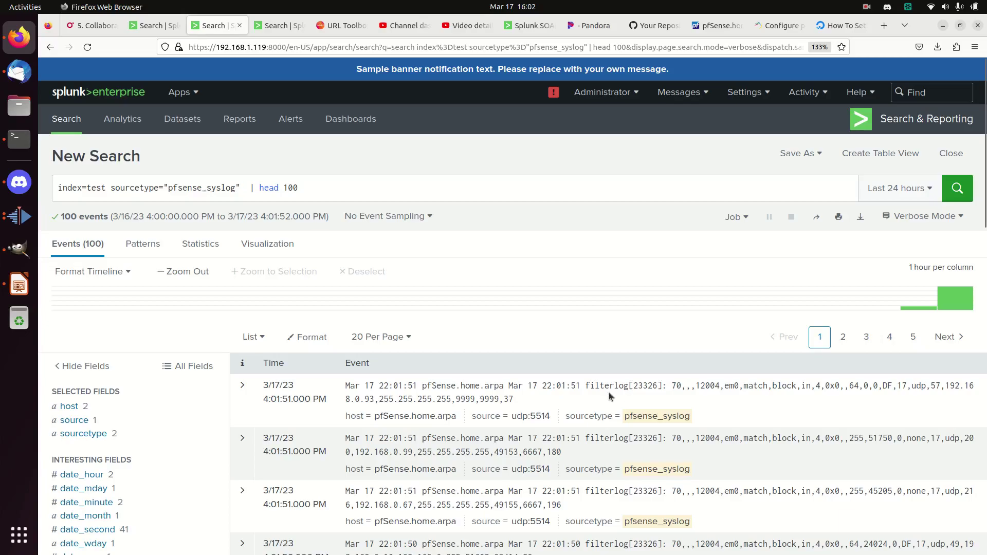
{"action": "scroll", "coordinate": [778, 463], "scroll_direction": "down", "scroll_amount": 5}
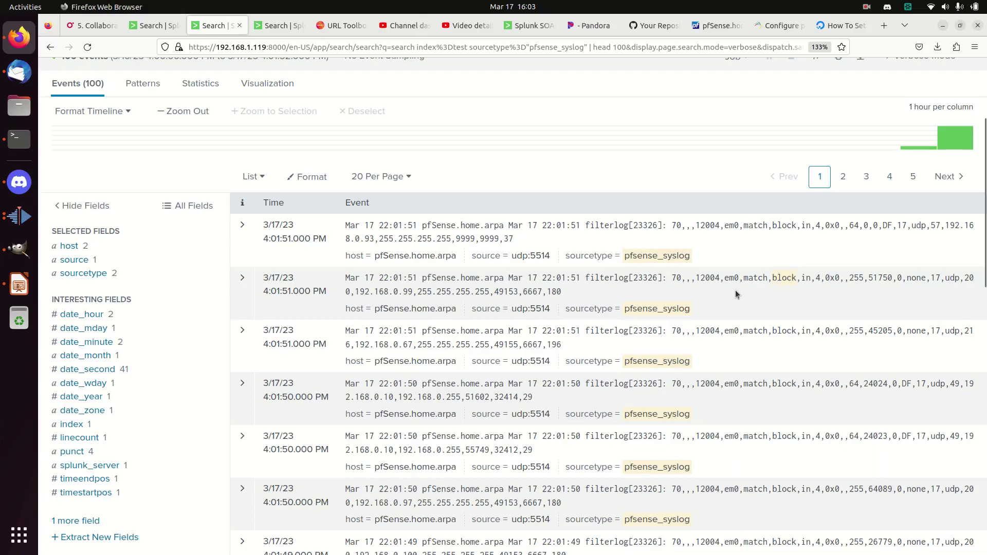
{"action": "left_click", "coordinate": [19, 140]}
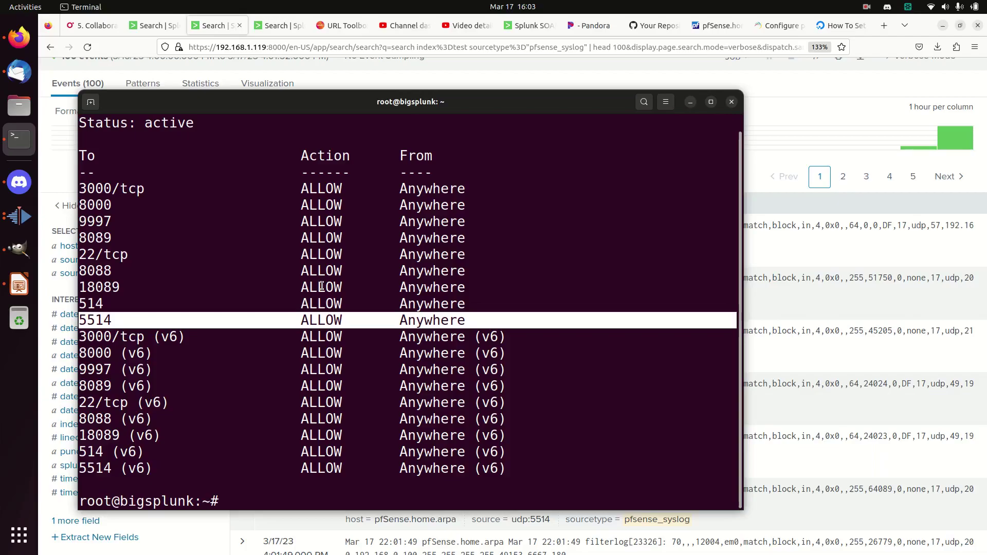
In a new terminal, SSH as admin to pfSense at 192.168.1.1, log in, and choose shell option 8.
{"action": "right_click", "coordinate": [19, 139]}
{"action": "left_click", "coordinate": [112, 125]}
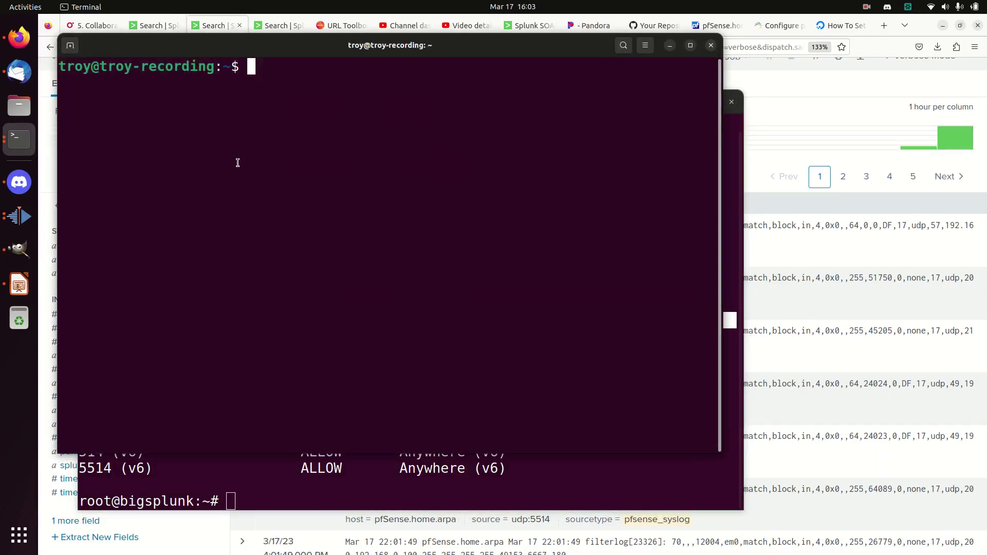
{"action": "type", "text": "ssh ro"}
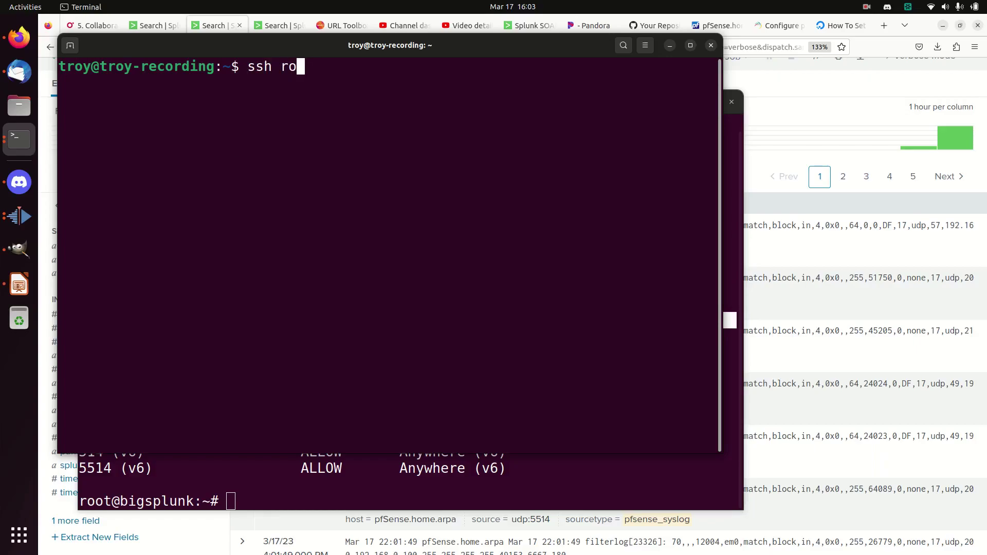
{"action": "key", "text": "BackSpace"}
{"action": "key", "text": "BackSpace"}
{"action": "type", "text": "admin!"}
{"action": "type", "text": "192."}
{"action": "key", "text": "BackSpace"}
{"action": "key", "text": "BackSpace"}
{"action": "key", "text": "BackSpace"}
{"action": "key", "text": "BackSpace"}
{"action": "key", "text": "BackSpace"}
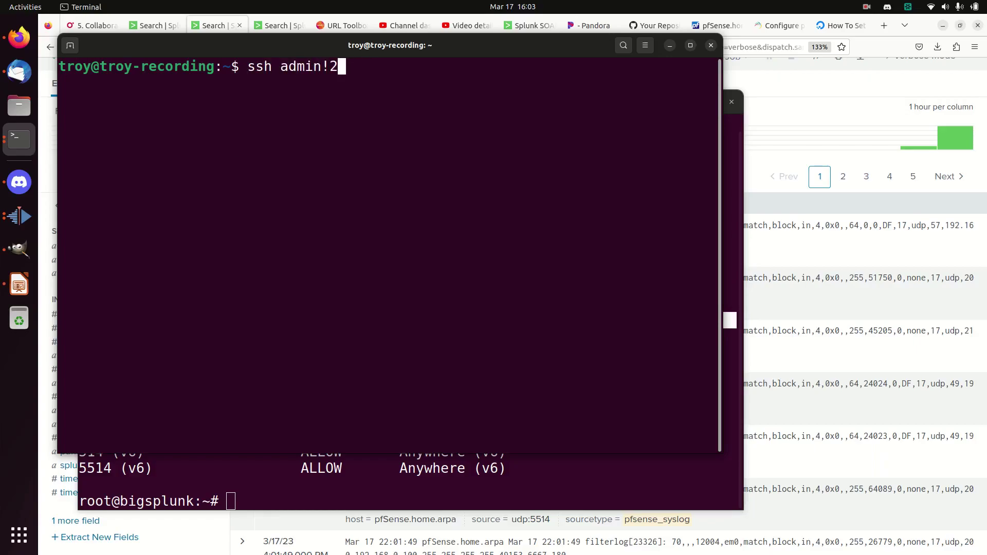
{"action": "type", "text": "@192.168.1.1"}
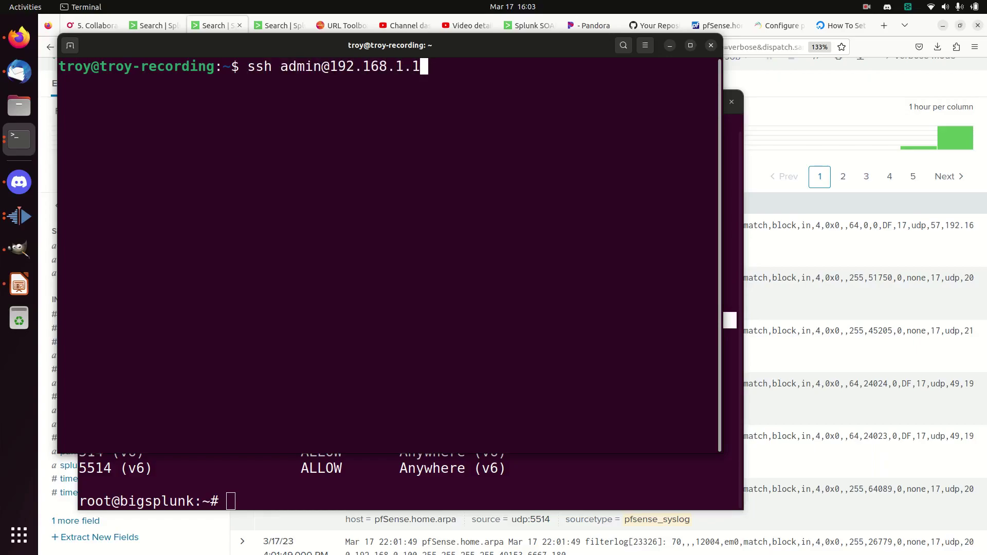
{"action": "key", "text": "Return"}
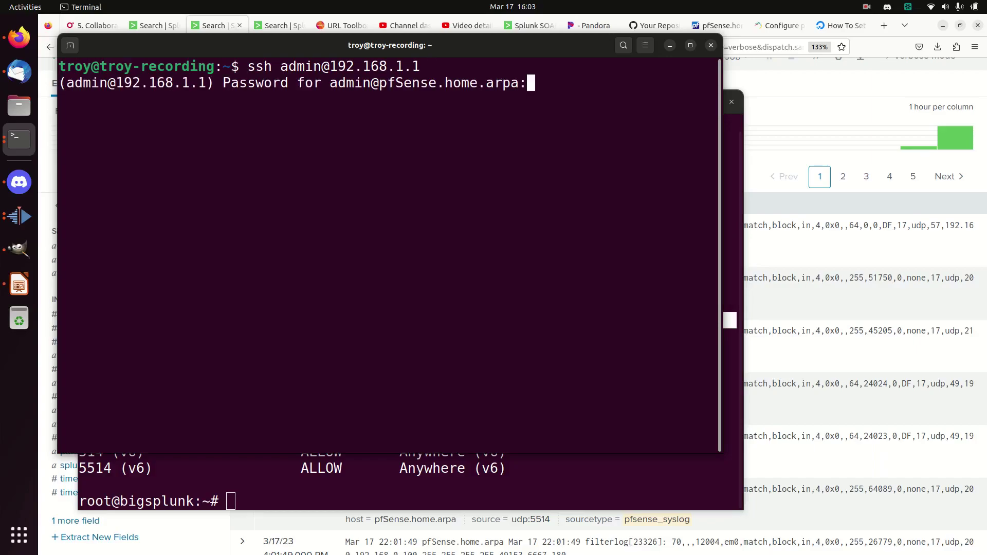
{"action": "key", "text": "Return"}
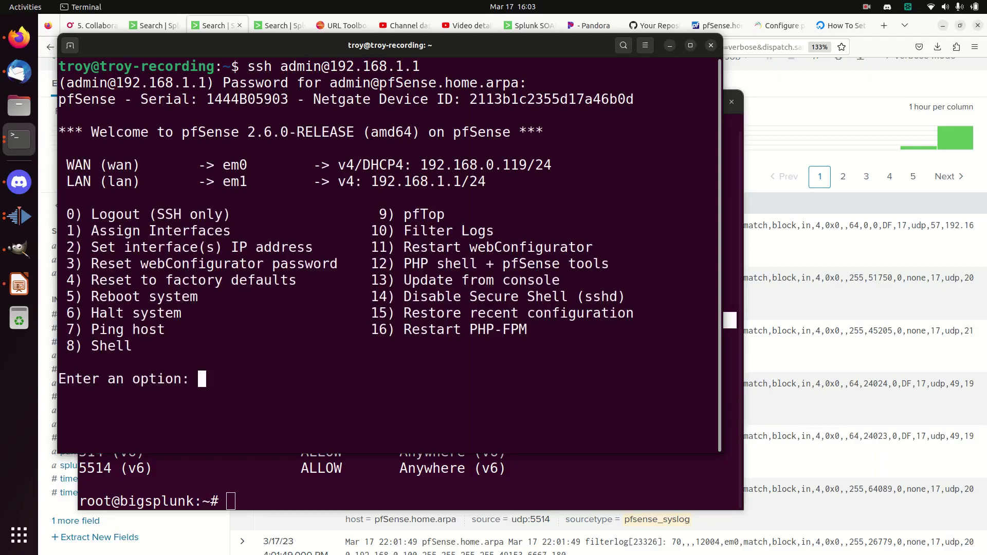
{"action": "key", "text": "Return"}
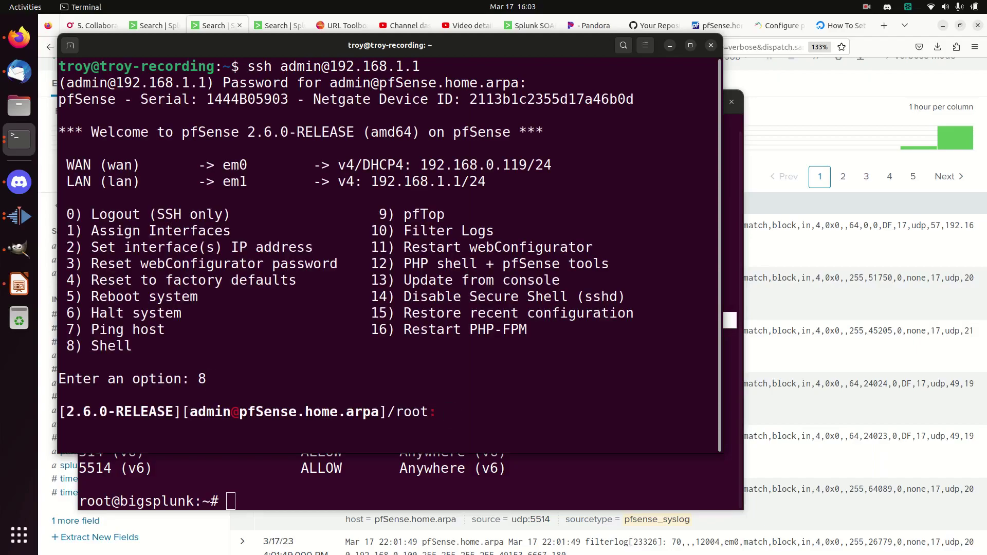
Clear the screen and list the forwarder apps in /opt/splunkforwarder/etc/apps.
{"action": "type", "text": "clear"}
{"action": "key", "text": "Return"}
{"action": "type", "text": "cd /opt/"}
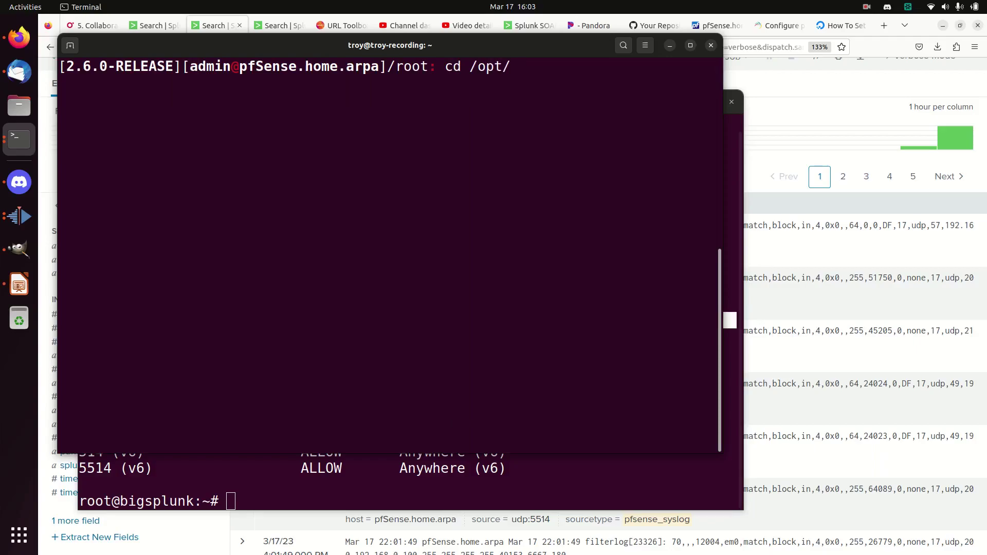
{"action": "key", "text": "Tab"}
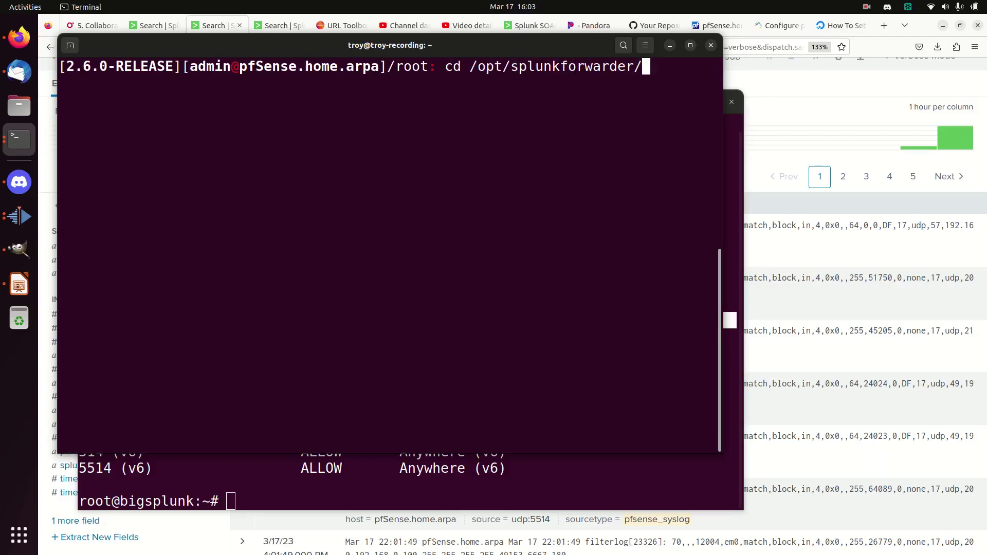
{"action": "type", "text": "etc/apps/"}
{"action": "key", "text": "Return"}
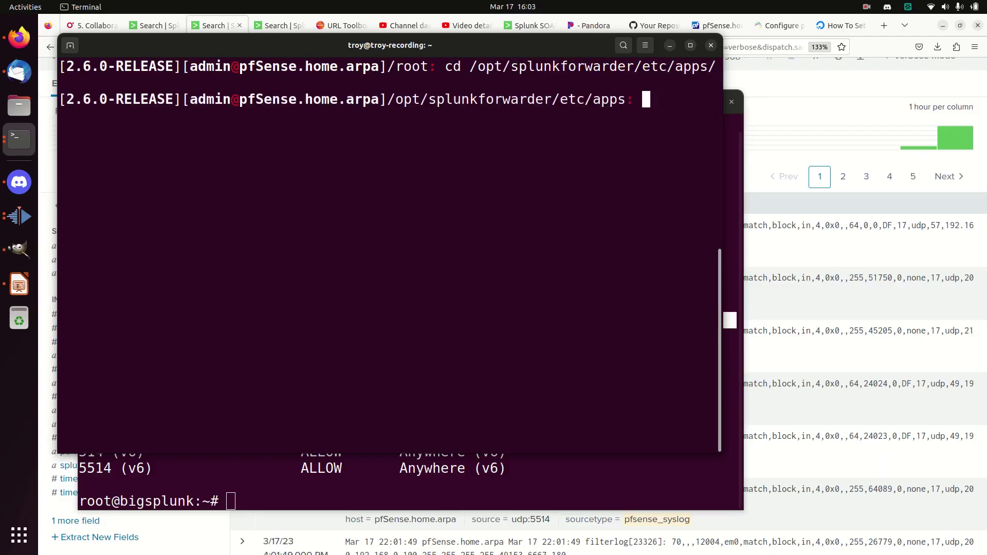
{"action": "type", "text": "ls"}
{"action": "key", "text": "Return"}
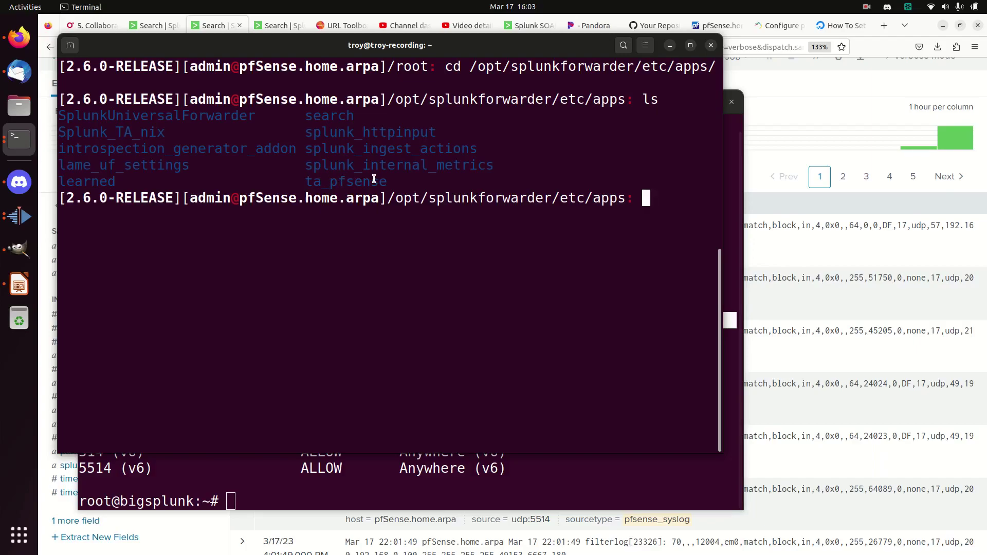
Move into ta_pfsense/default and list its files.
{"action": "type", "text": "cd ta_"}
{"action": "key", "text": "Tab"}
{"action": "key", "text": "Return"}
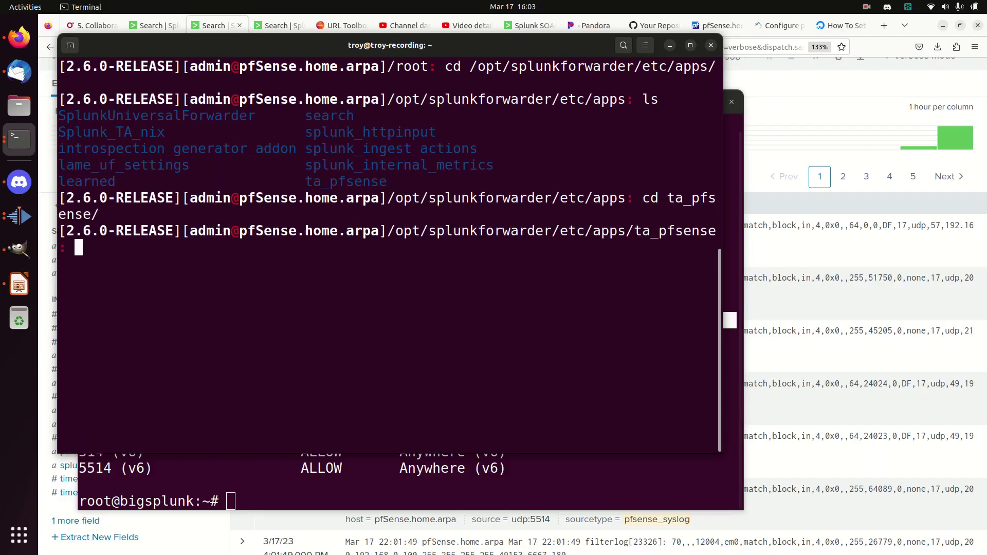
{"action": "type", "text": "ls"}
{"action": "key", "text": "Return"}
{"action": "type", "text": "cd cd"}
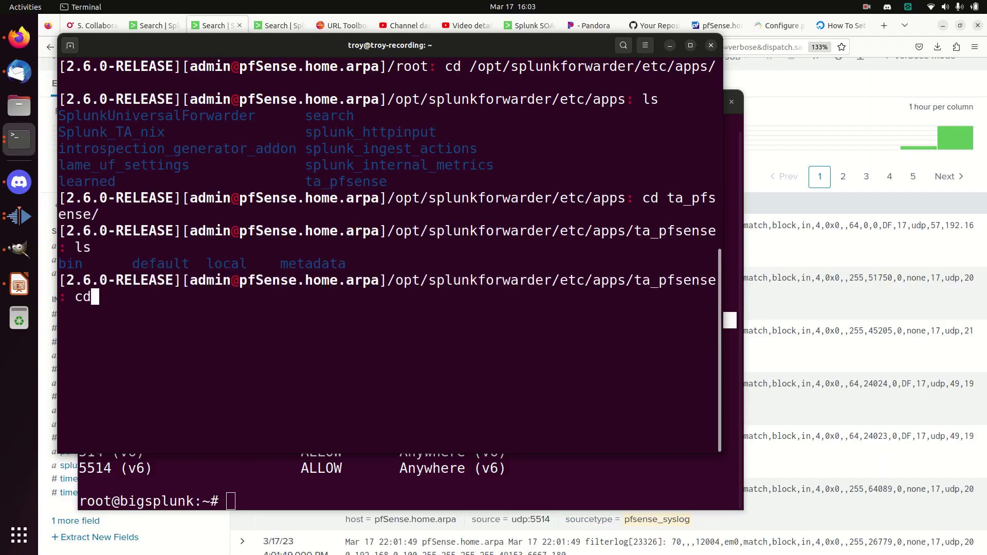
{"action": "key", "text": "BackSpace"}
{"action": "key", "text": "BackSpace"}
{"action": "type", "text": "d"}
{"action": "key", "text": "Tab"}
{"action": "key", "text": "Return"}
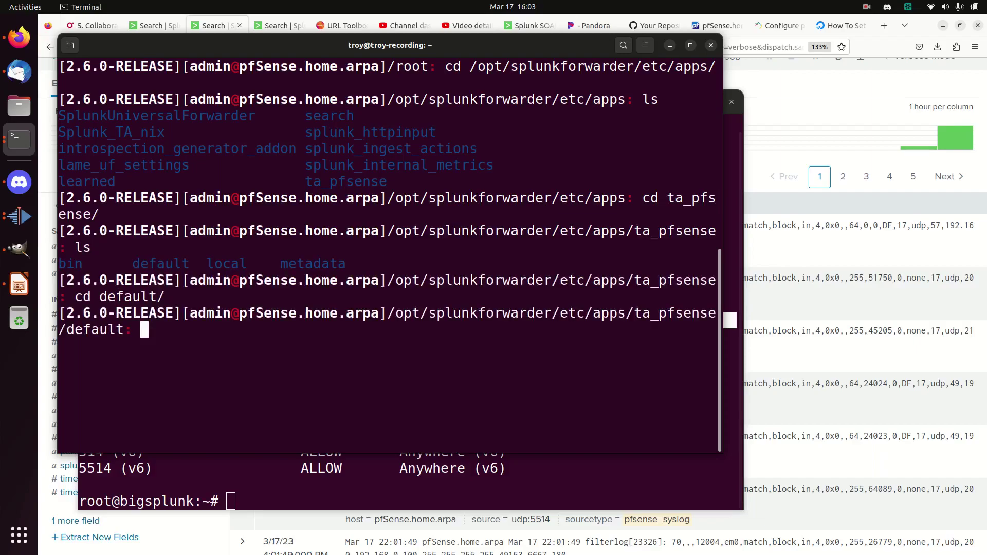
{"action": "type", "text": "ls"}
{"action": "key", "text": "Return"}
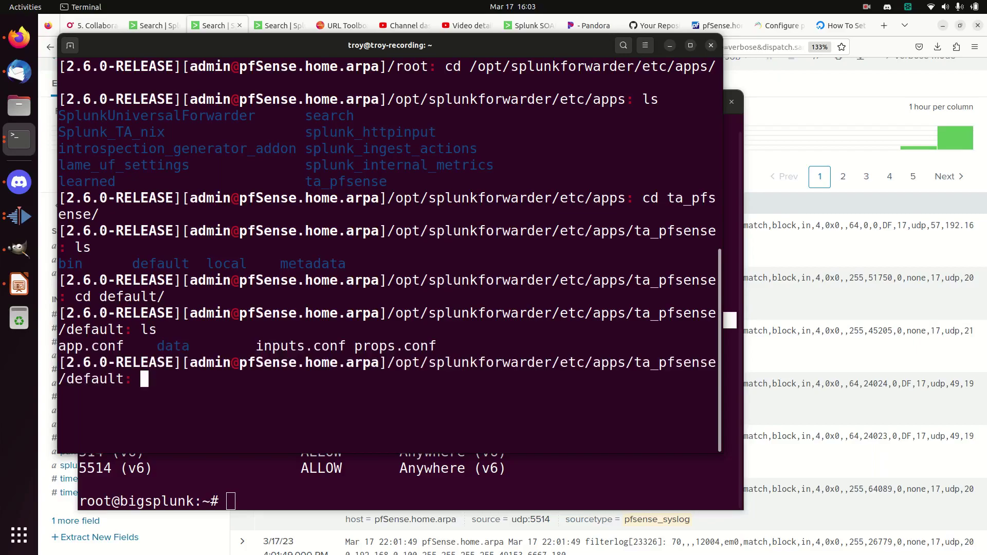
Open the default inputs.conf in vi.
{"action": "type", "text": "vi in"}
{"action": "key", "text": "Tab"}
{"action": "key", "text": "Return"}
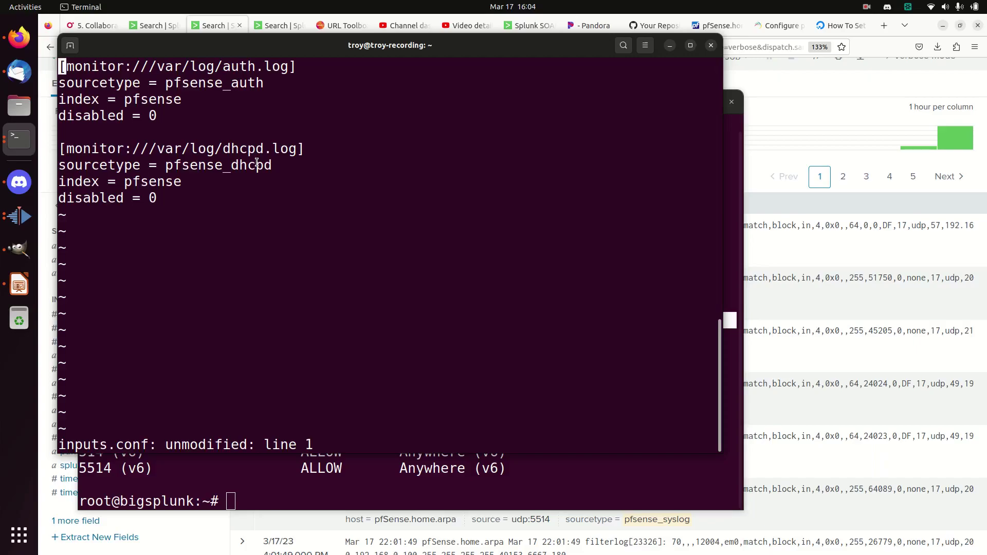
Quit vi without saving and list the files in ta_pfsense's local folder.
{"action": "type", "text": ":q!"}
{"action": "key", "text": "Return"}
{"action": "type", "text": "cd .."}
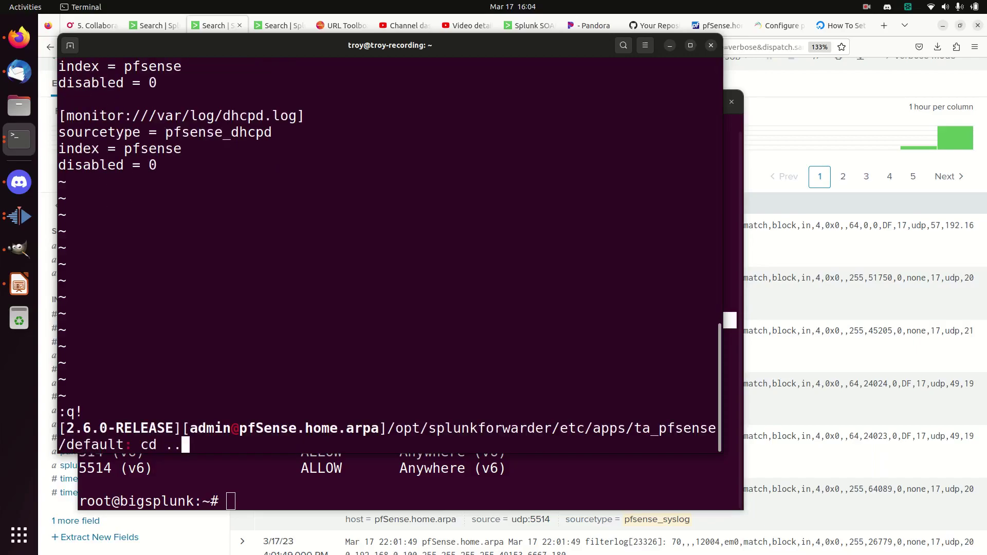
{"action": "key", "text": "Return"}
{"action": "type", "text": "cd loc"}
{"action": "key", "text": "Tab"}
{"action": "key", "text": "Return"}
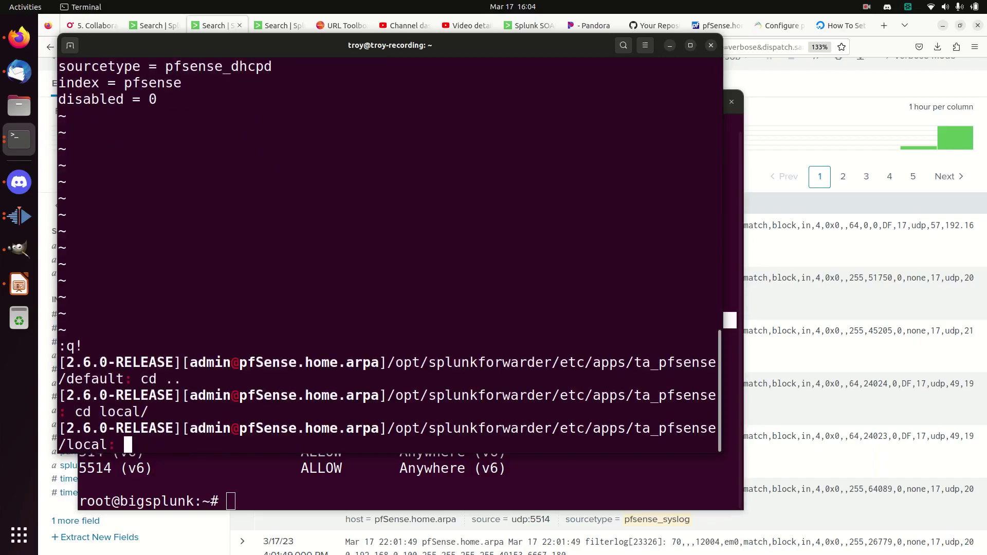
{"action": "type", "text": "kls"}
{"action": "key", "text": "Return"}
{"action": "type", "text": "ls"}
{"action": "key", "text": "Return"}
Open the local inputs.conf in vi, review it, and quit without saving.
{"action": "type", "text": "vi in"}
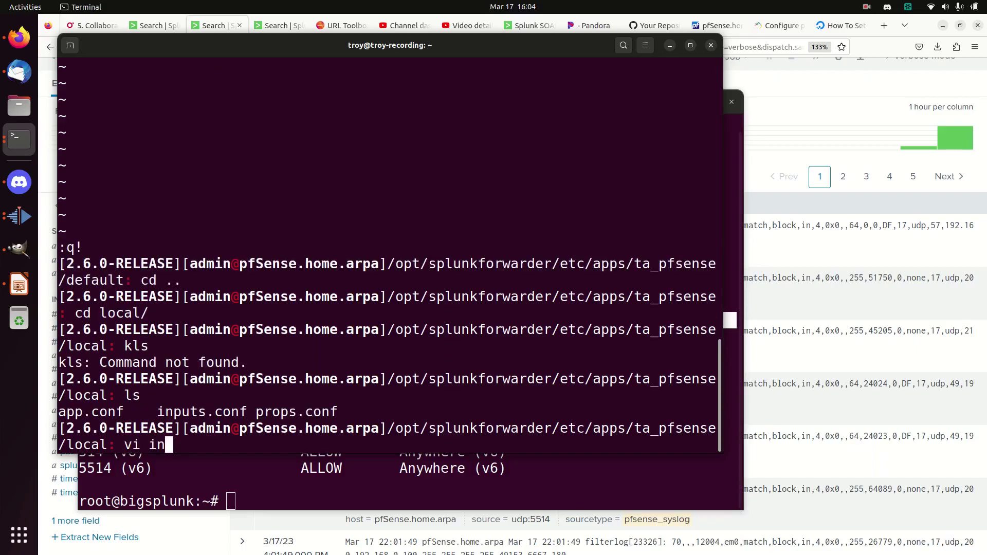
{"action": "key", "text": "Tab"}
{"action": "key", "text": "Return"}
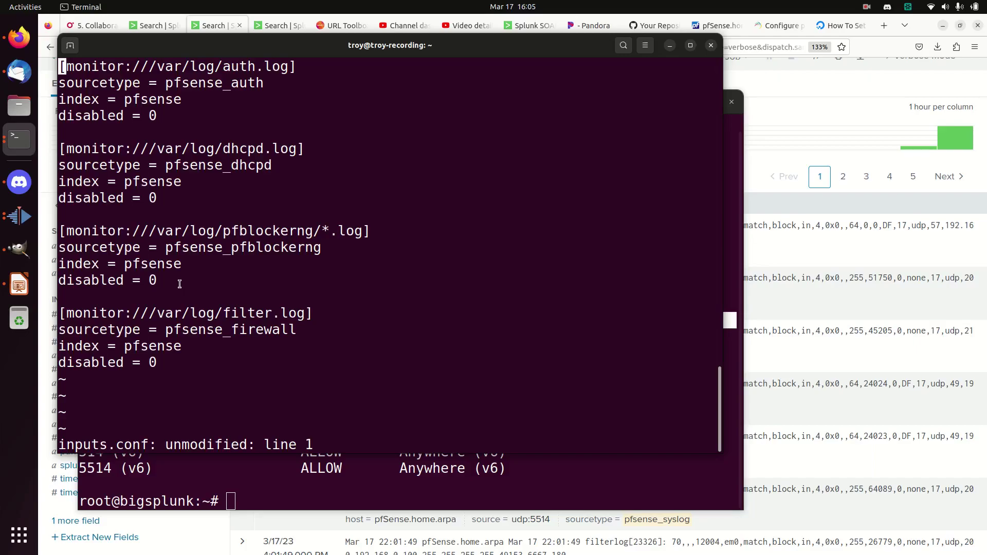
{"action": "type", "text": ":q!"}
{"action": "key", "text": "Return"}
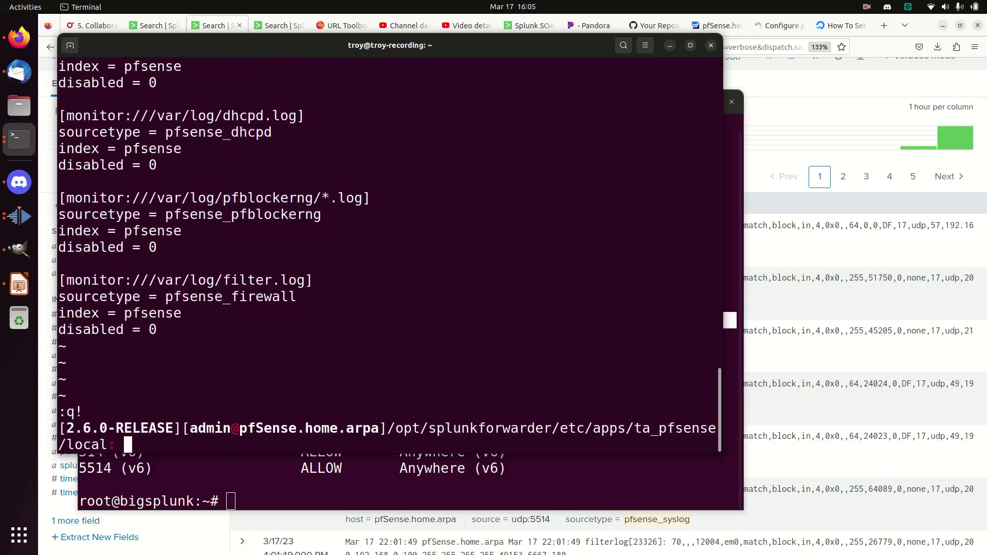
{"action": "type", "text": "vi props.conf"}
{"action": "key", "text": "Return"}
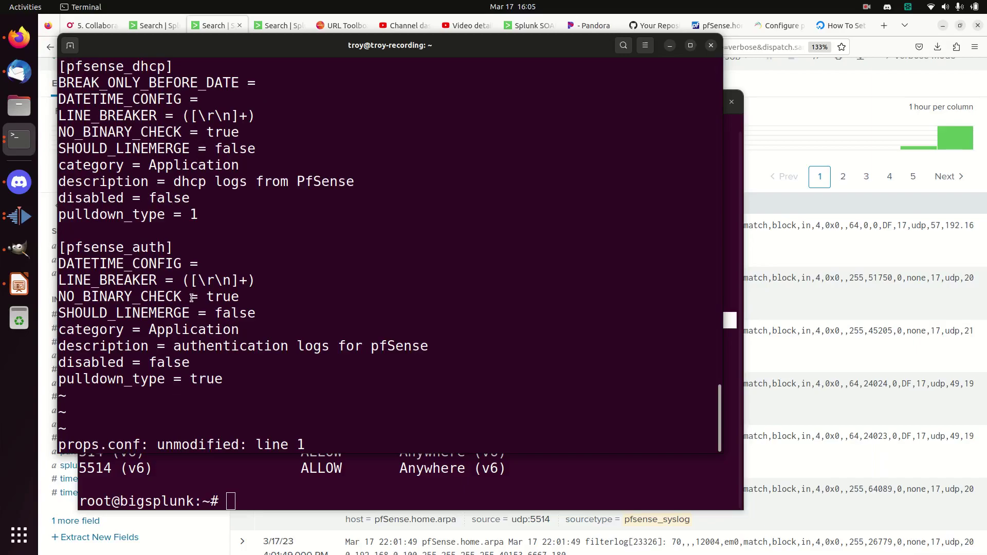
{"action": "scroll", "coordinate": [222, 396], "scroll_direction": "up", "scroll_amount": 4}
{"action": "scroll", "coordinate": [222, 396], "scroll_direction": "up", "scroll_amount": 7}
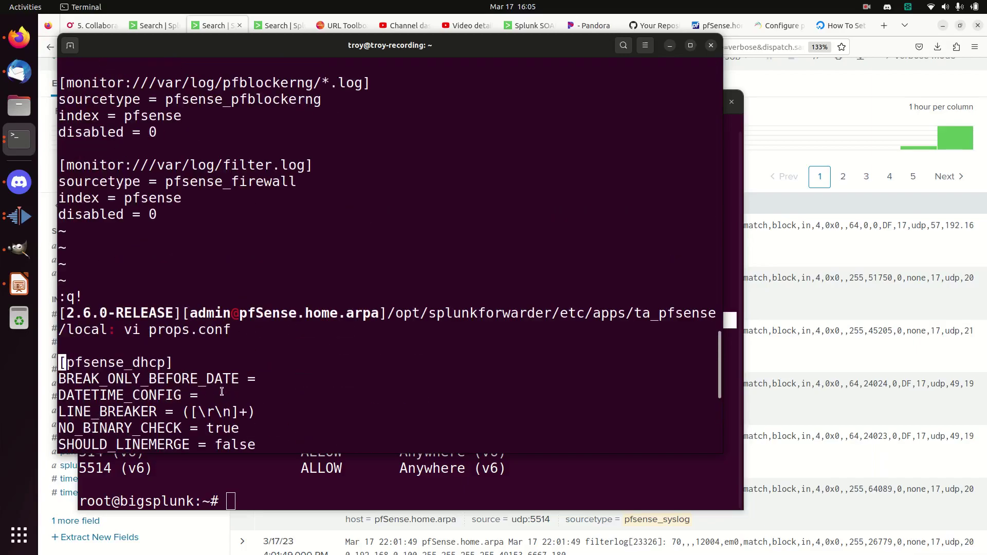
{"action": "scroll", "coordinate": [221, 392], "scroll_direction": "down", "scroll_amount": 2}
{"action": "scroll", "coordinate": [222, 391], "scroll_direction": "down", "scroll_amount": 9}
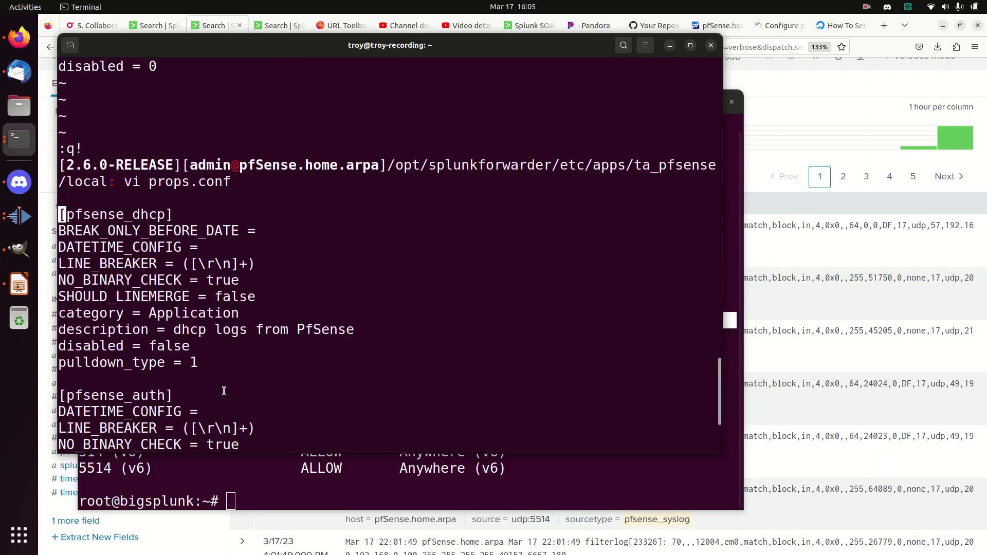
{"action": "key", "text": "Down"}
{"action": "key", "text": "Down"}
{"action": "key", "text": "Down"}
{"action": "key", "text": "Down"}
{"action": "key", "text": "Down"}
{"action": "key", "text": "Down"}
{"action": "key", "text": "Down"}
{"action": "key", "text": "Down"}
{"action": "key", "text": "Down"}
{"action": "key", "text": "Down"}
{"action": "key", "text": "Down"}
{"action": "key", "text": "Down"}
{"action": "key", "text": "Down"}
{"action": "key", "text": "Down"}
{"action": "key", "text": "Down"}
{"action": "key", "text": "Down"}
{"action": "key", "text": "Down"}
{"action": "key", "text": "Down"}
{"action": "key", "text": "Down"}
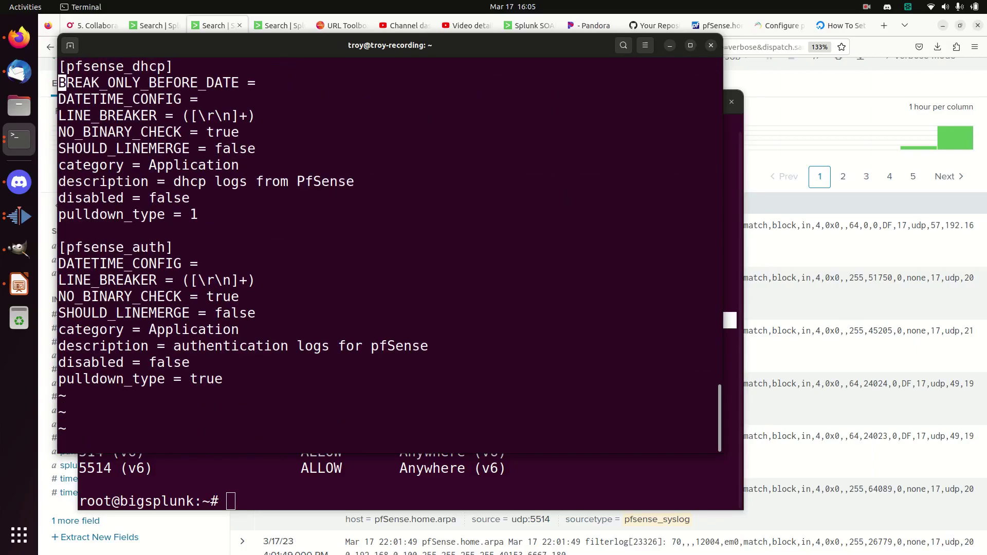
{"action": "key", "text": "Up"}
{"action": "key", "text": "Up"}
{"action": "type", "text": ":q!"}
{"action": "key", "text": "Return"}
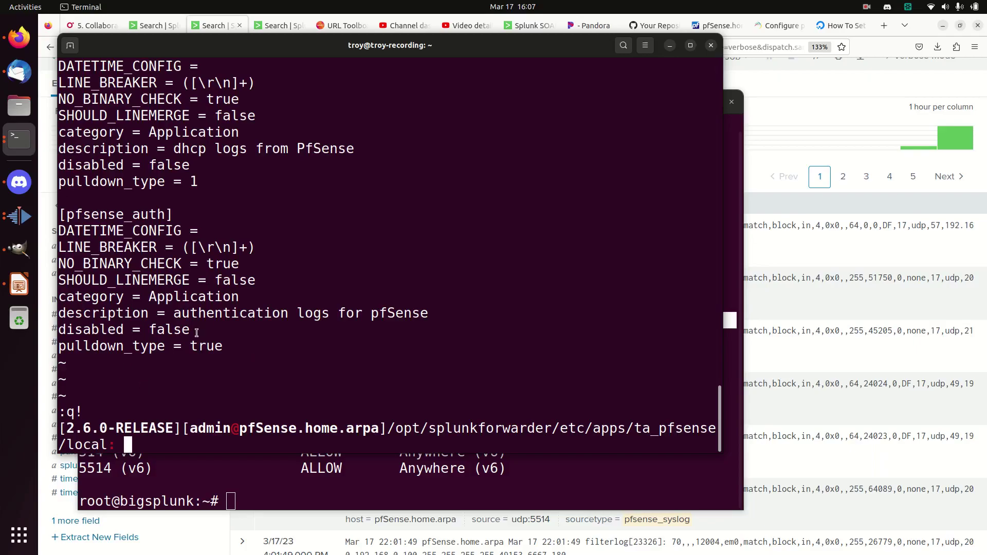
Reopen the local inputs.conf in vi and highlight the auth.log monitor path.
{"action": "left_click_drag", "start_coordinate": [234, 345], "coordinate": [159, 284]}
{"action": "left_click", "coordinate": [160, 284]}
{"action": "type", "text": "vi pr"}
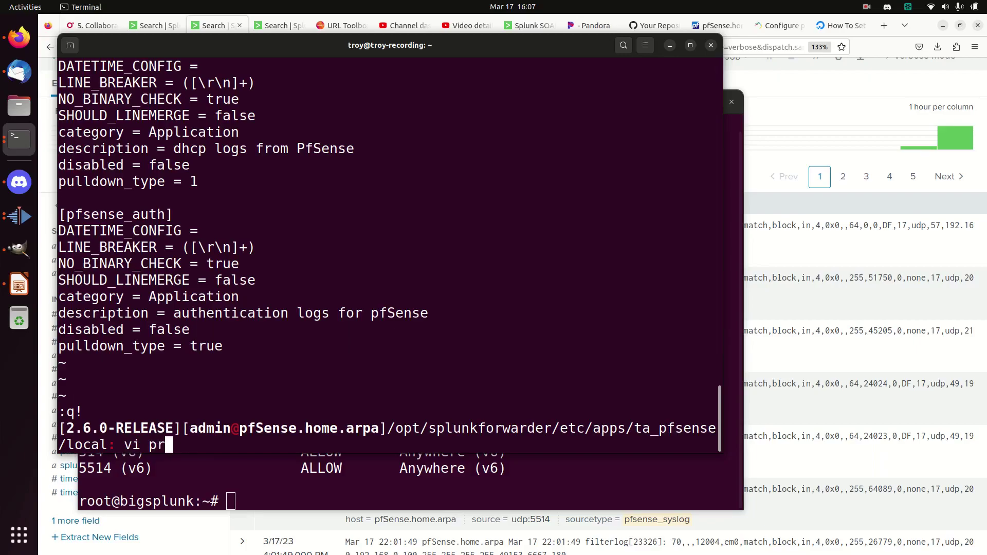
{"action": "key", "text": "Tab"}
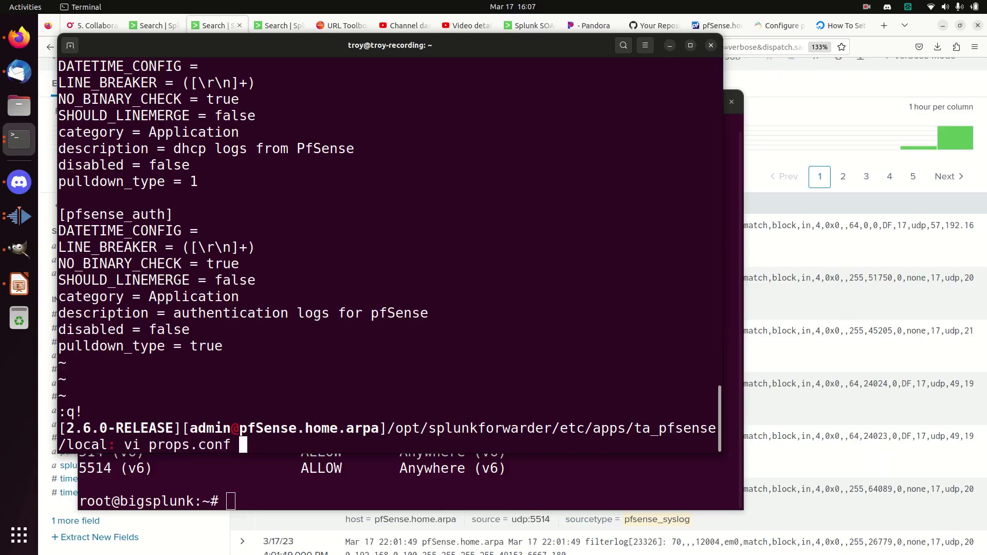
{"action": "key", "text": "BackSpace"}
{"action": "key", "text": "BackSpace"}
{"action": "key", "text": "BackSpace"}
{"action": "key", "text": "BackSpace"}
{"action": "key", "text": "BackSpace"}
{"action": "key", "text": "BackSpace"}
{"action": "key", "text": "BackSpace"}
{"action": "key", "text": "BackSpace"}
{"action": "key", "text": "BackSpace"}
{"action": "key", "text": "BackSpace"}
{"action": "type", "text": "in"}
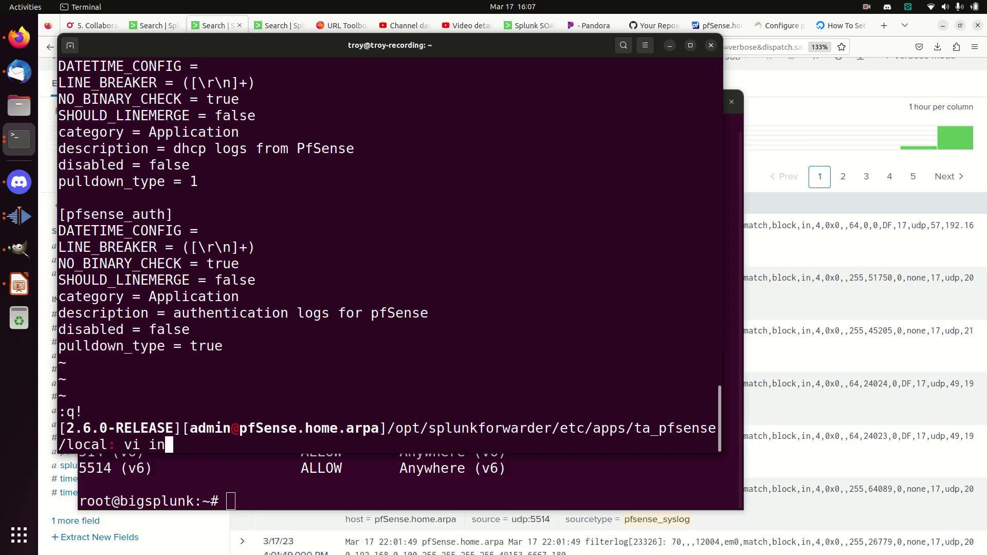
{"action": "key", "text": "Tab"}
{"action": "key", "text": "Return"}
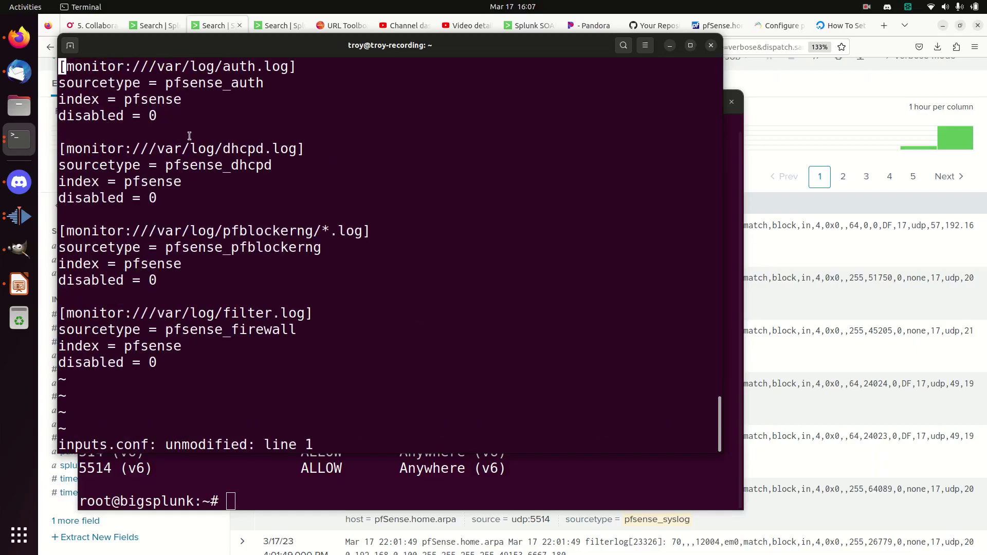
{"action": "left_click_drag", "start_coordinate": [297, 66], "coordinate": [59, 66]}
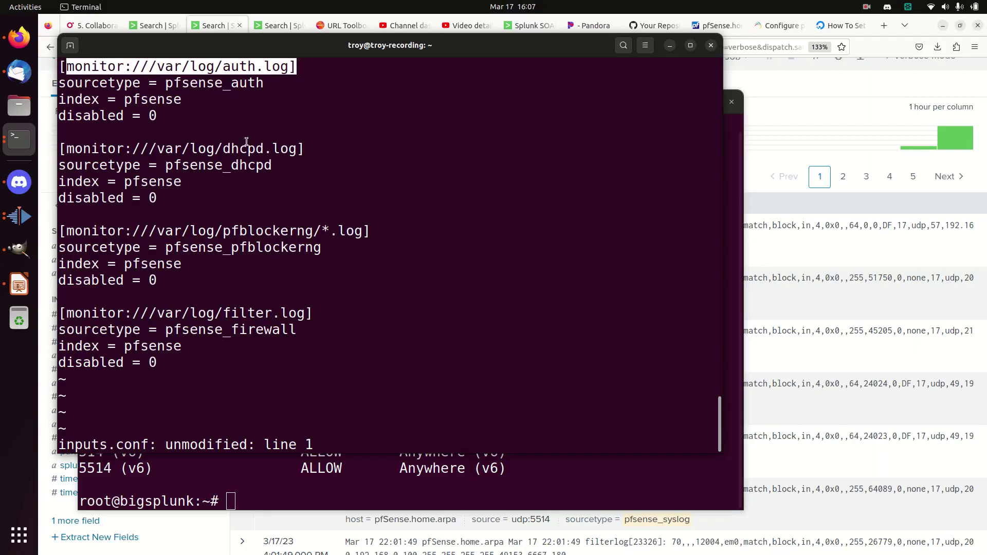